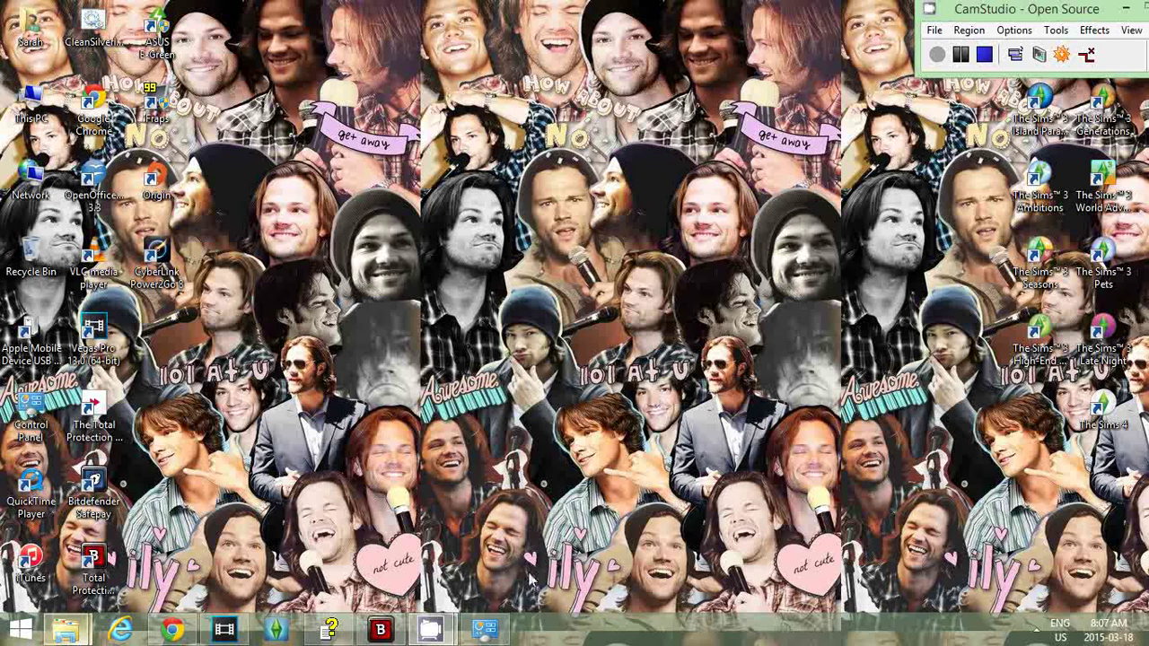
Step: Scroll the installed programs list to confirm NewBlue Motion Blends for Windows is present, then close it
left_click(484, 629)
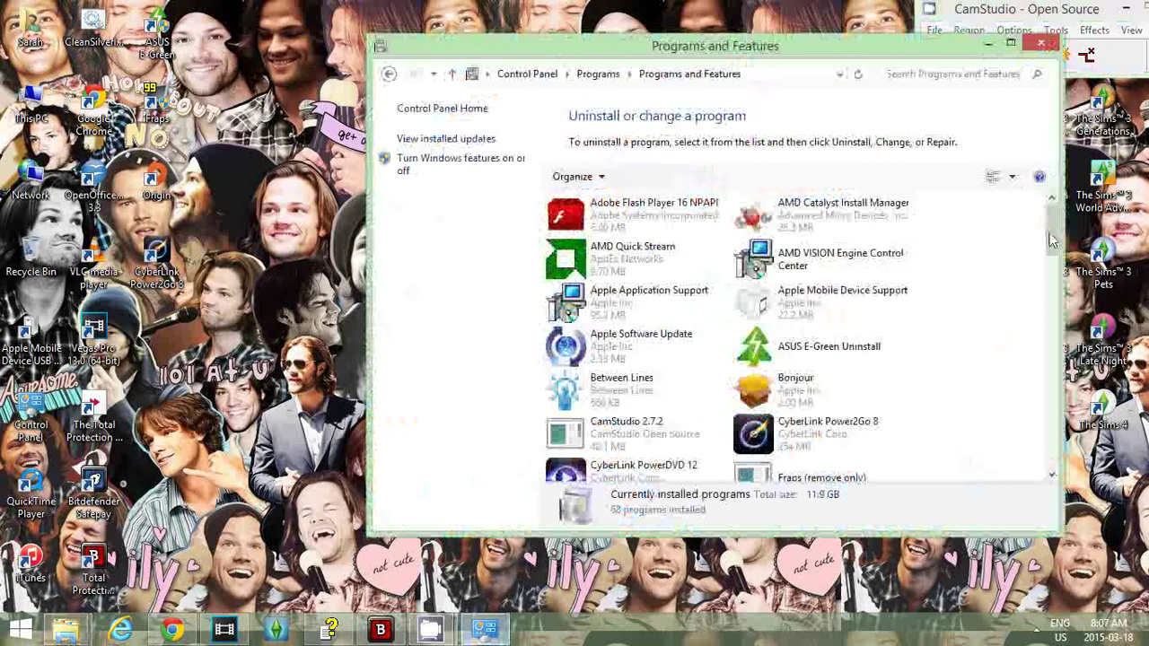
left_click_drag(1052, 240, 1032, 398)
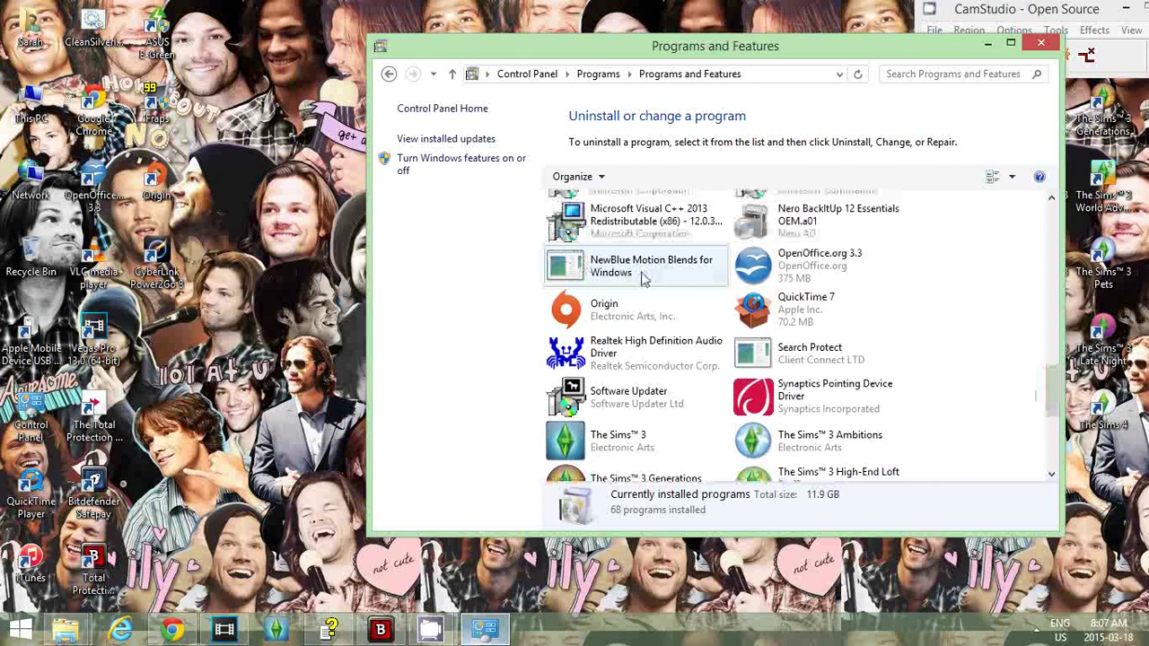
left_click(1043, 42)
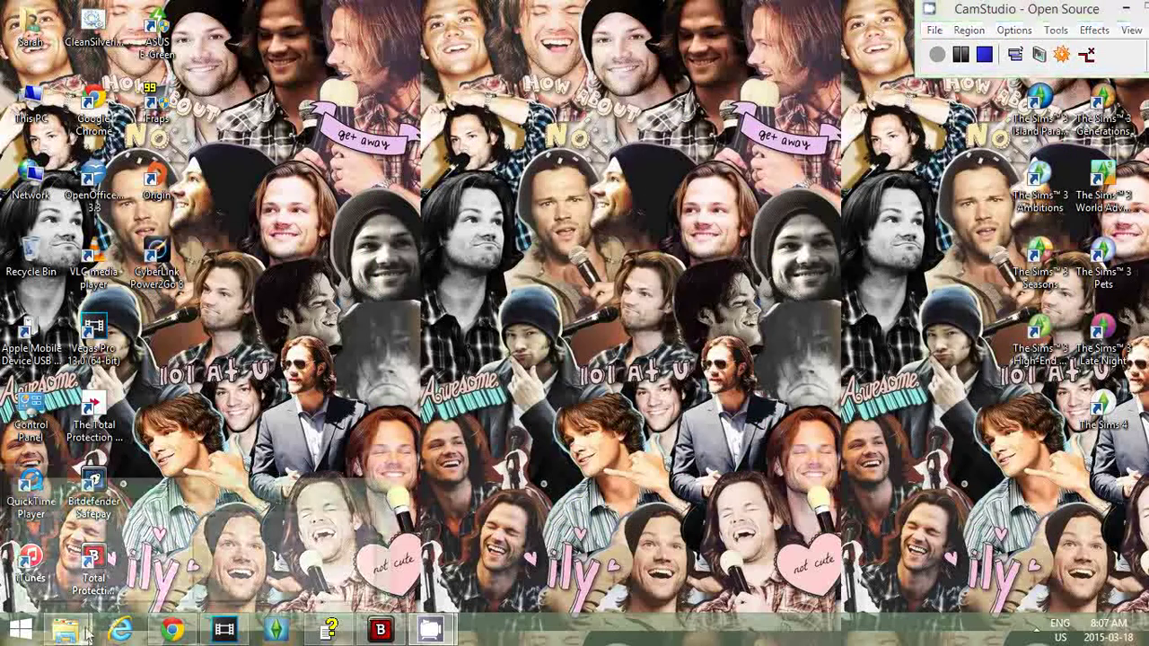
Step: Open This PC in File Explorer and browse into the Gateway (C:) drive
mouse_move(64, 631)
left_click(167, 545)
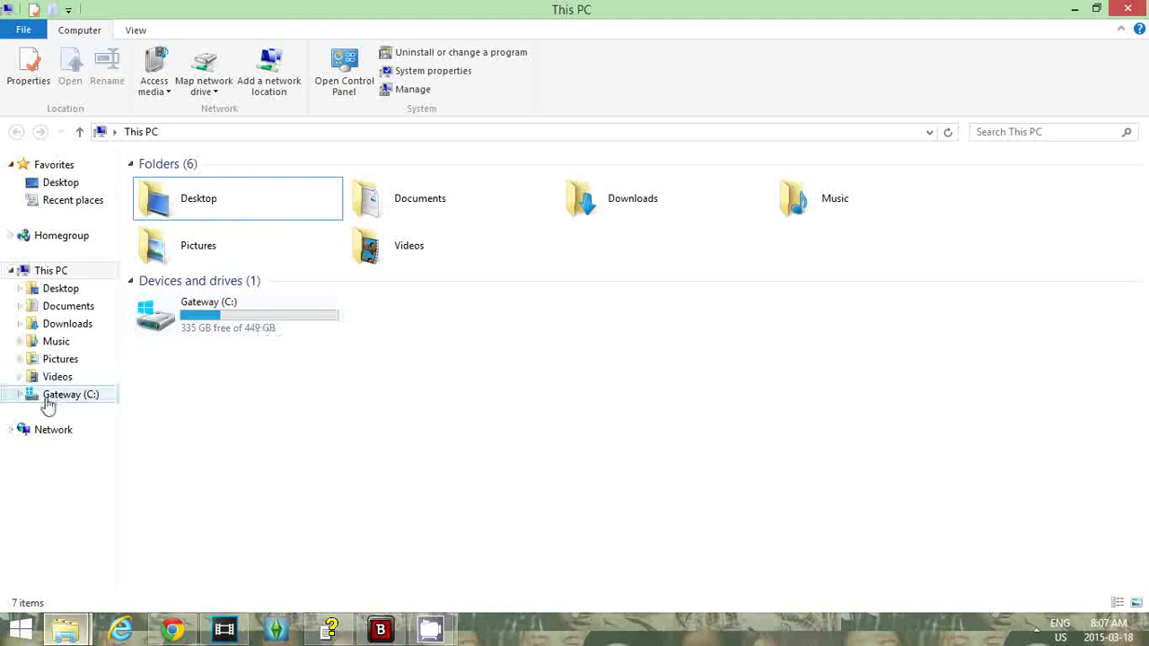
left_click(213, 305)
double_click(213, 305)
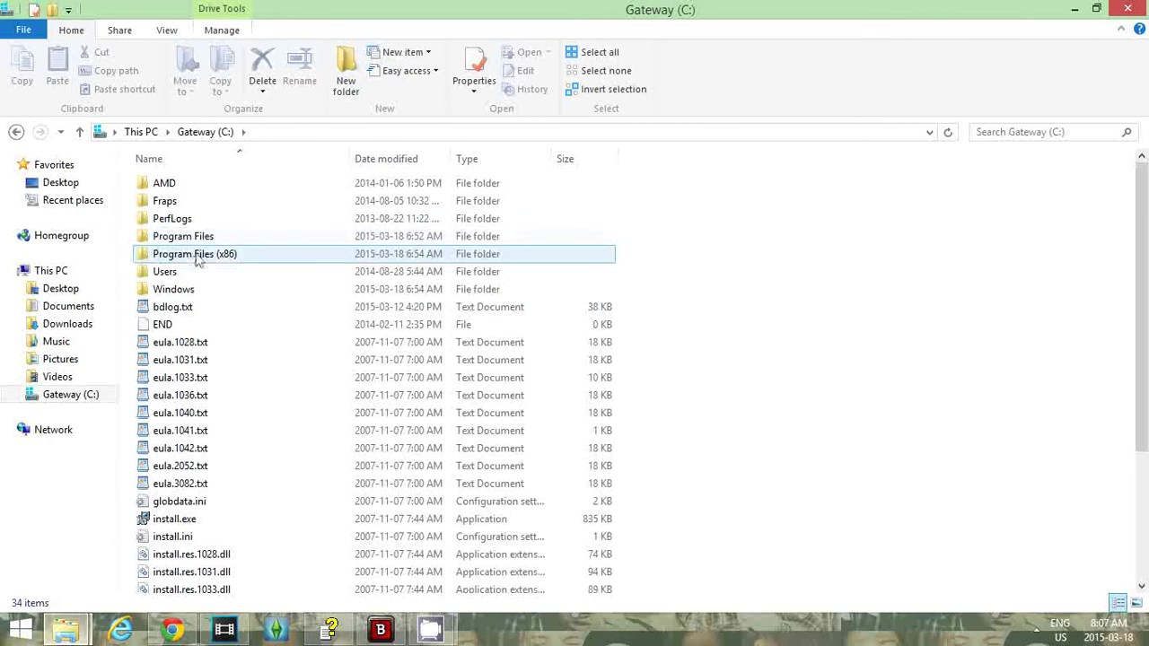
mouse_move(225, 254)
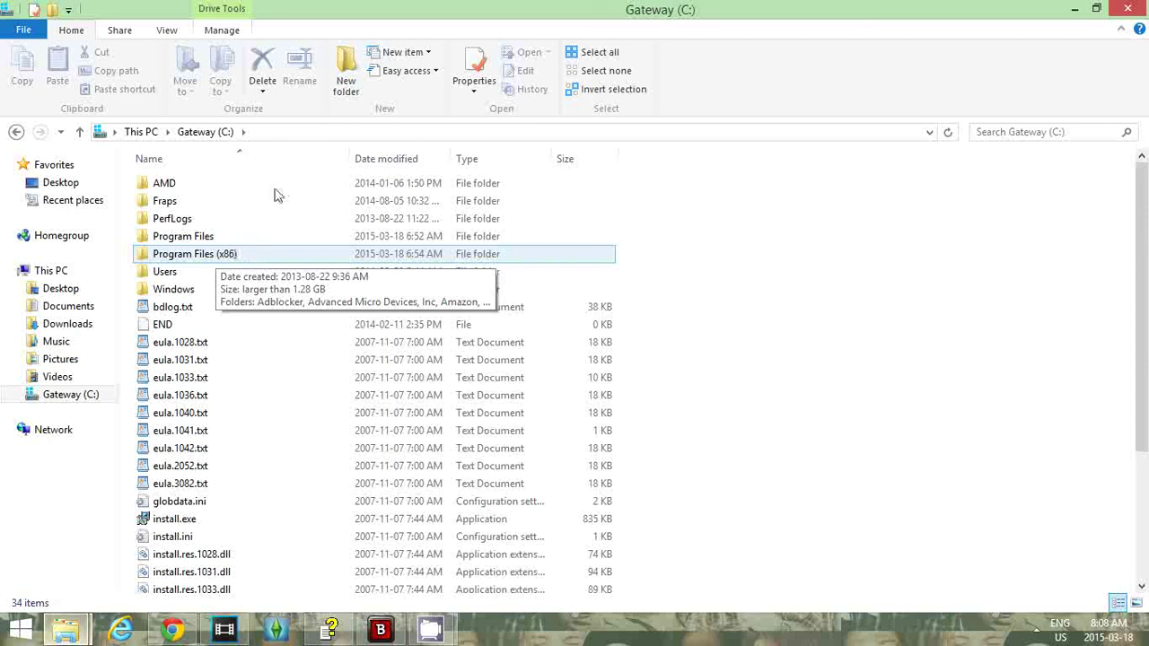
Step: Open Program Files, select the NewBlue folder, then clear the address bar path
left_click(206, 241)
double_click(206, 239)
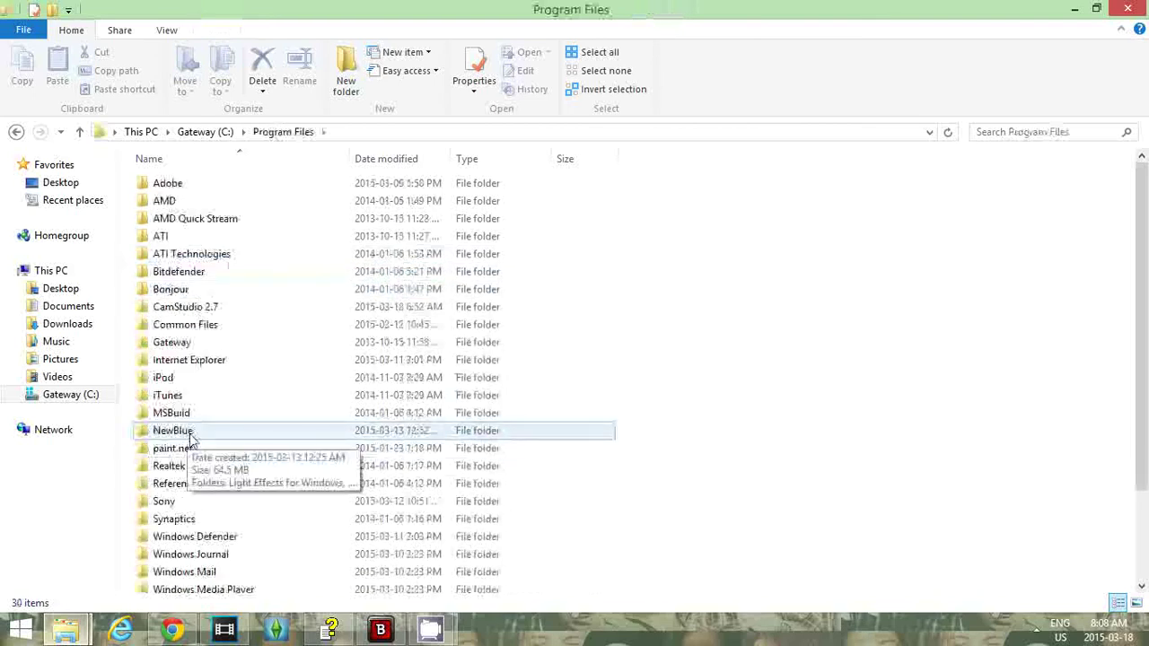
left_click(186, 440)
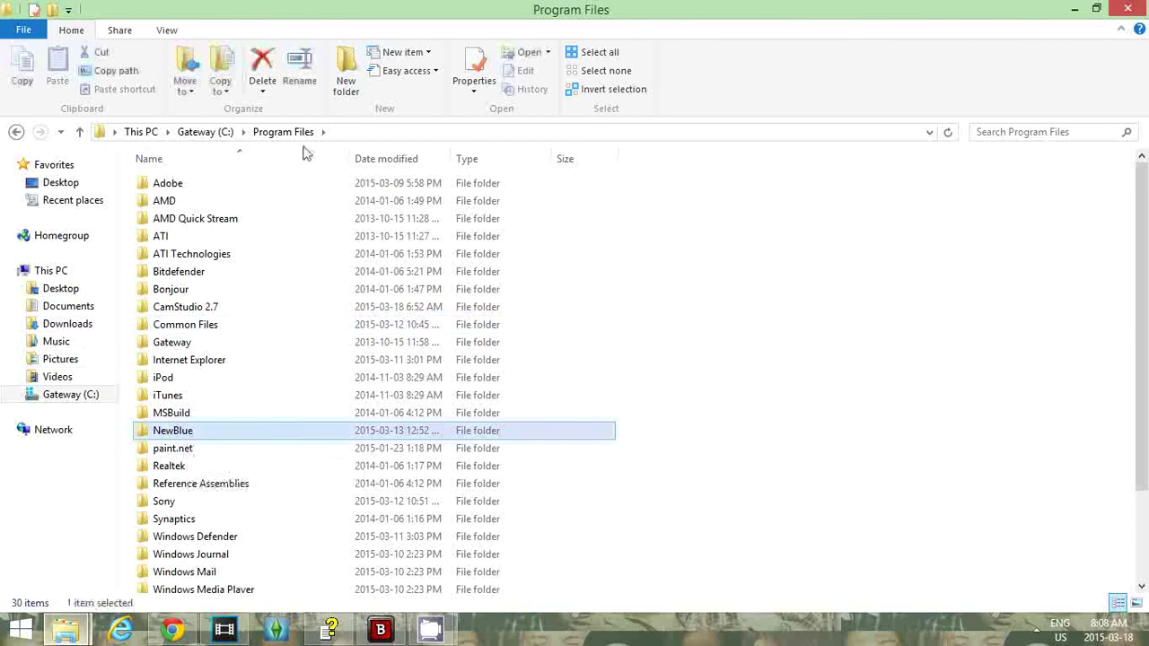
left_click(353, 131)
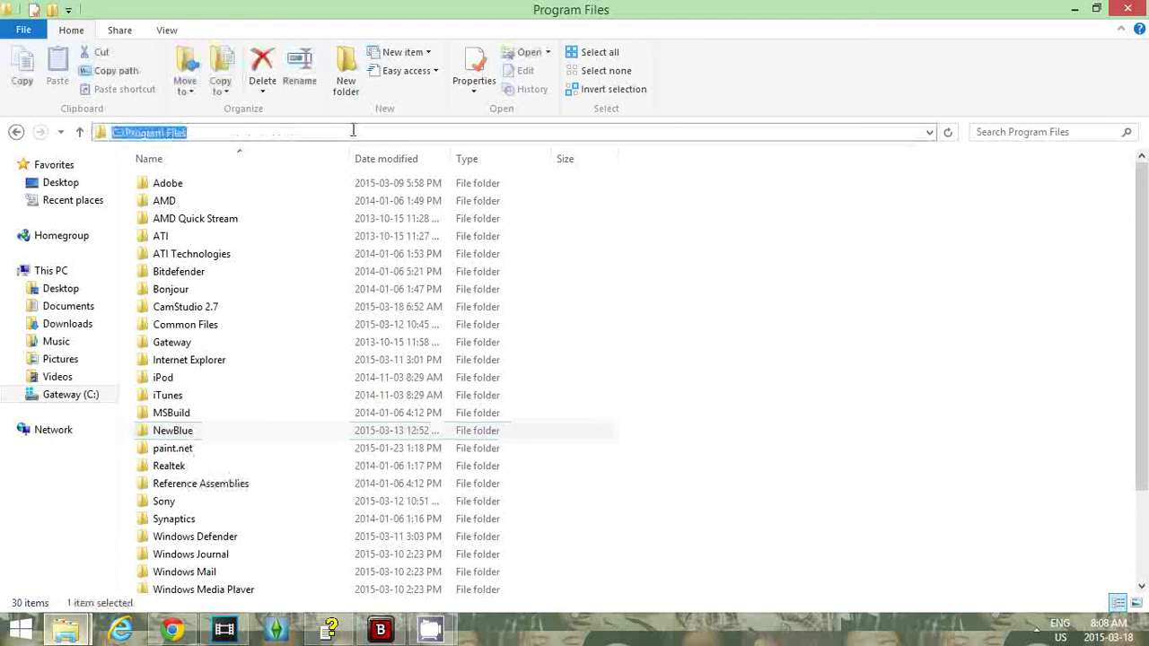
key("BackSpace")
type("progra")
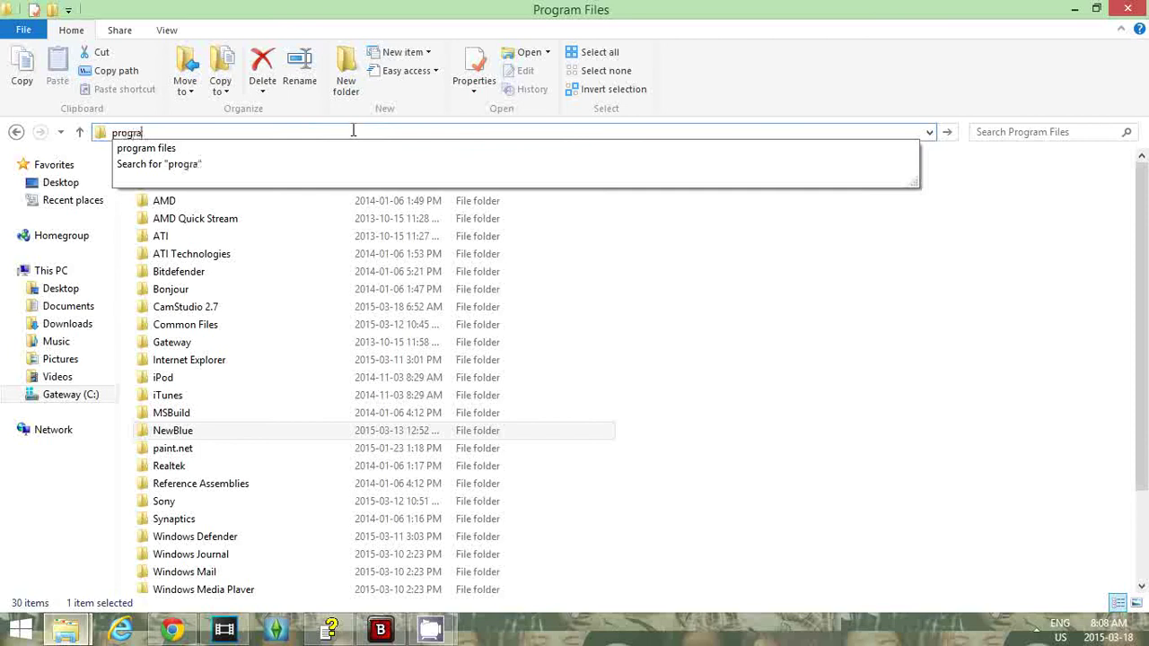
key("BackSpace")
key("BackSpace")
key("BackSpace")
key("BackSpace")
key("BackSpace")
key("BackSpace")
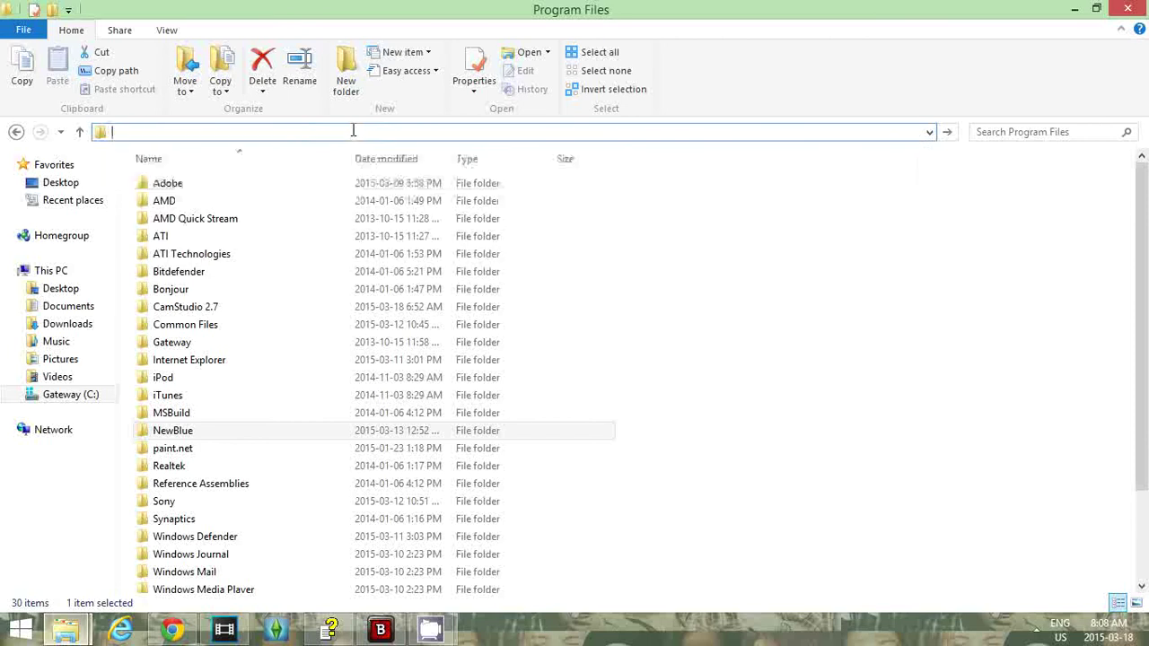
Step: Close the Program Files File Explorer window
left_click(1129, 13)
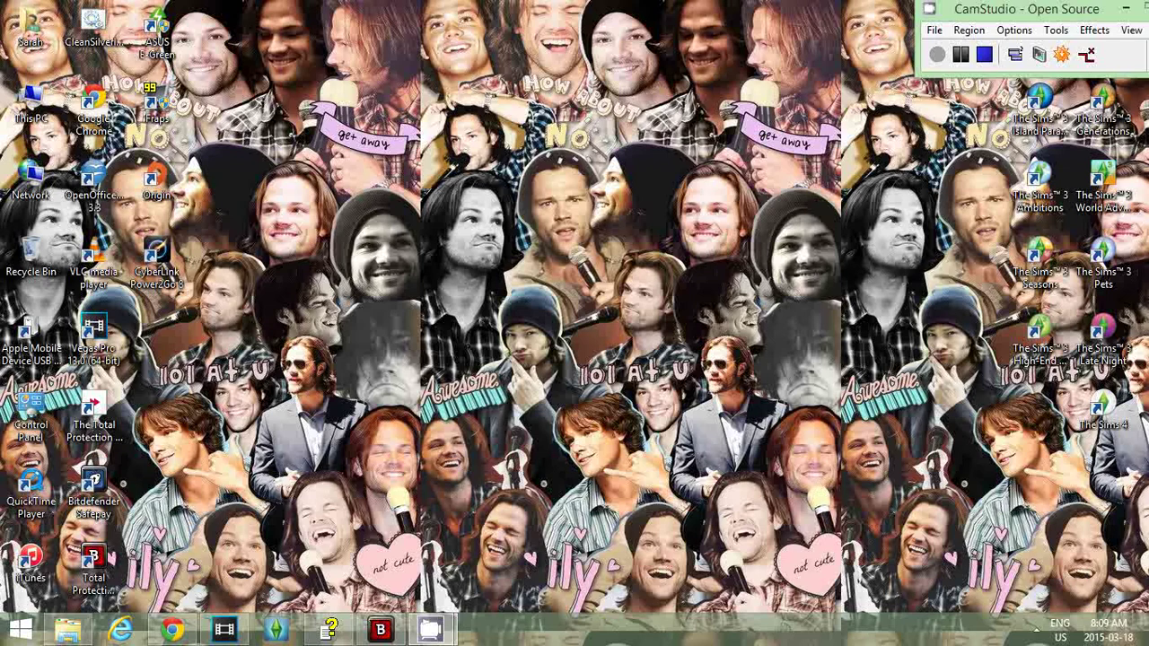
left_click(180, 631)
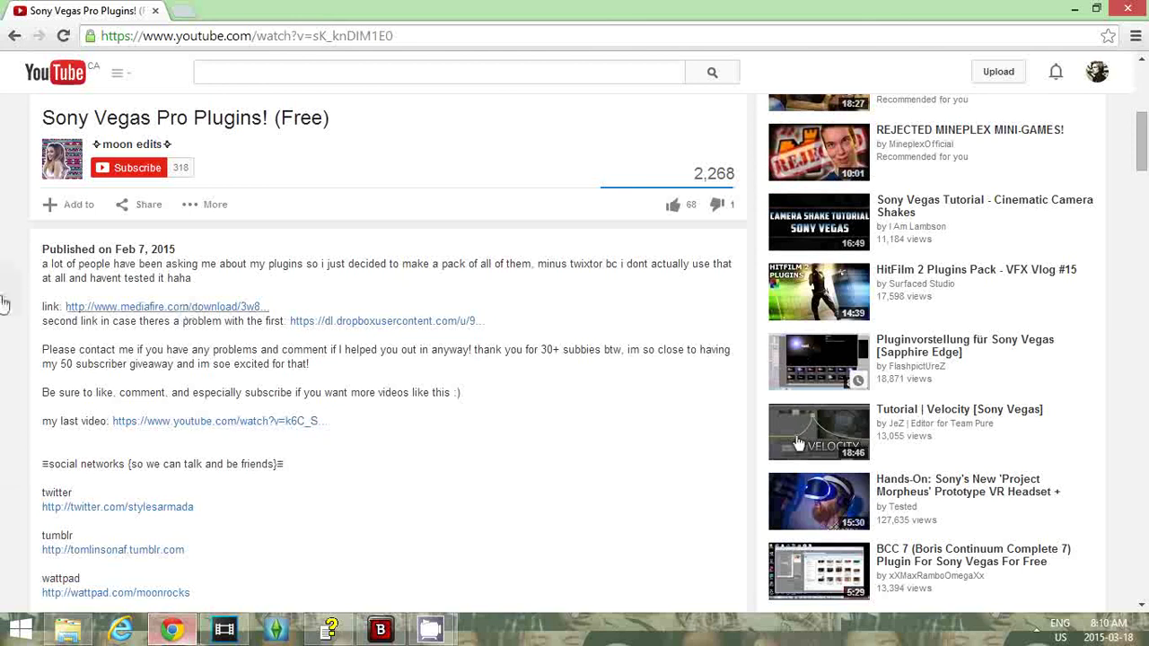
left_click(170, 631)
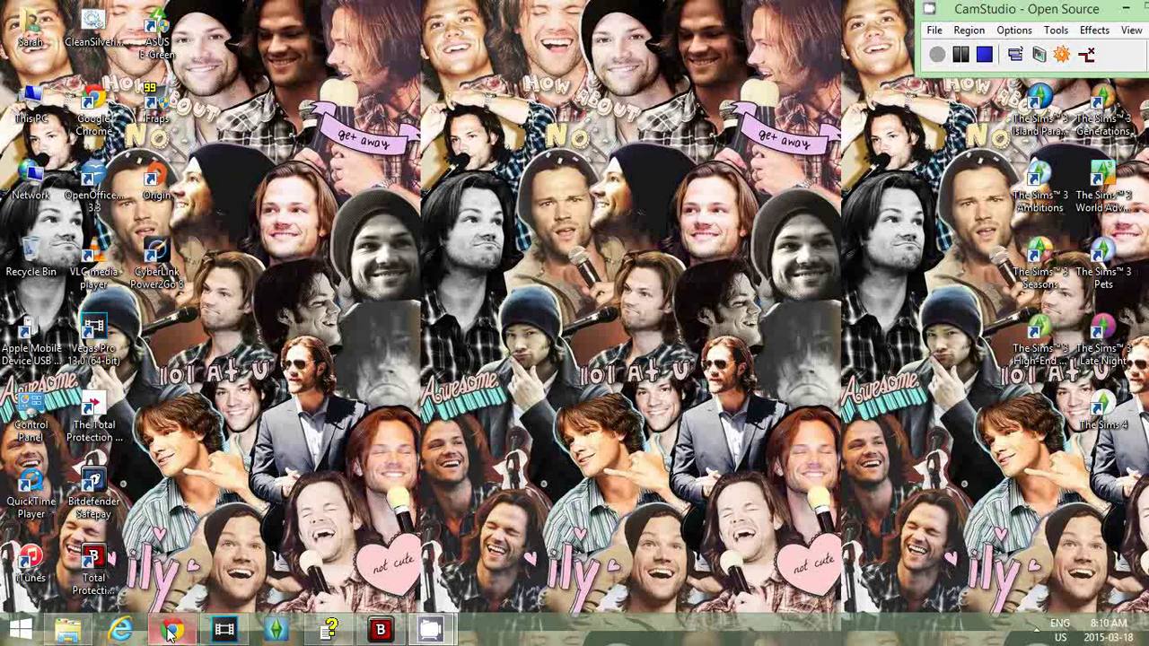
Step: Open the Downloads folder in File Explorer, returning to it after a brief switch to YouTube
left_click(67, 632)
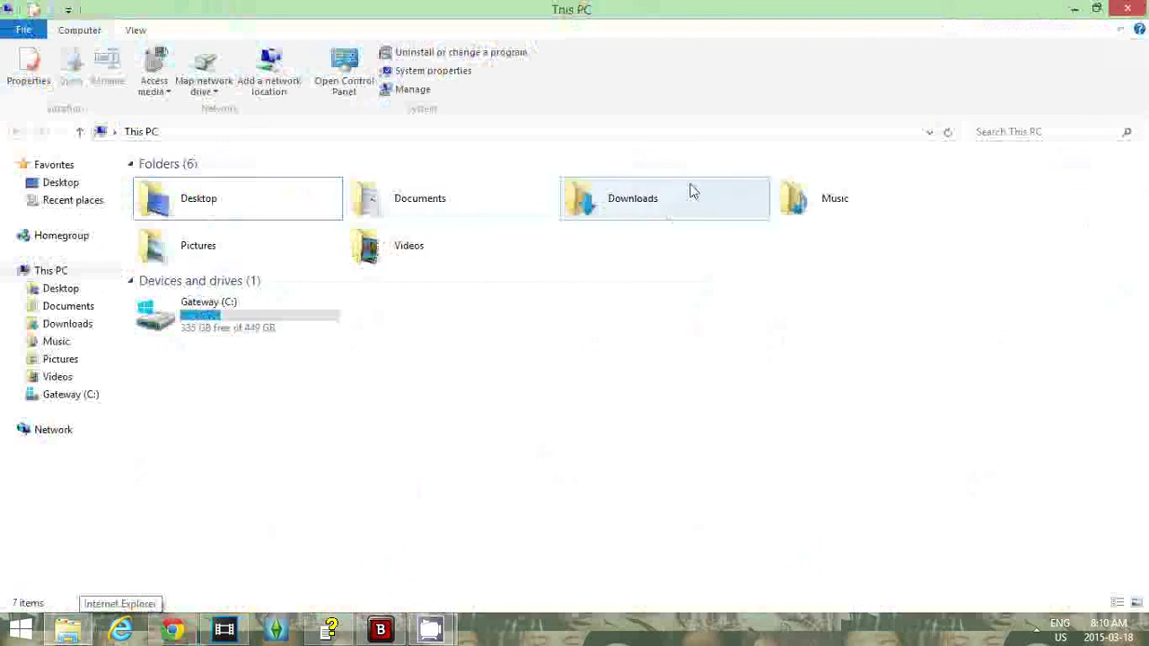
double_click(655, 192)
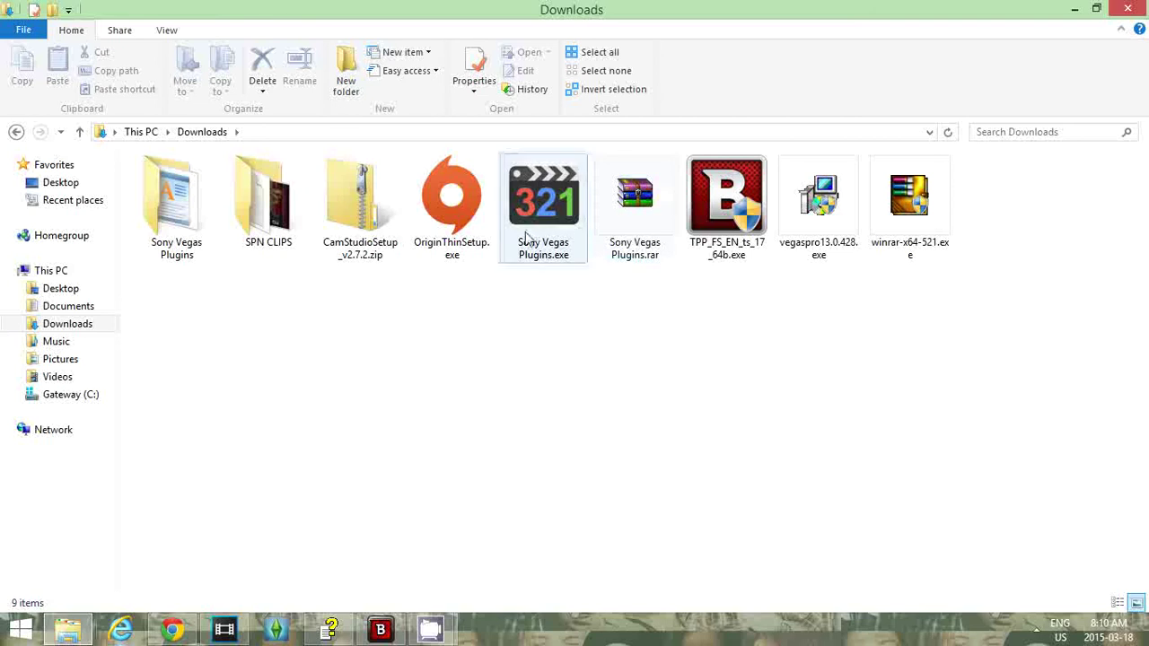
left_click(172, 629)
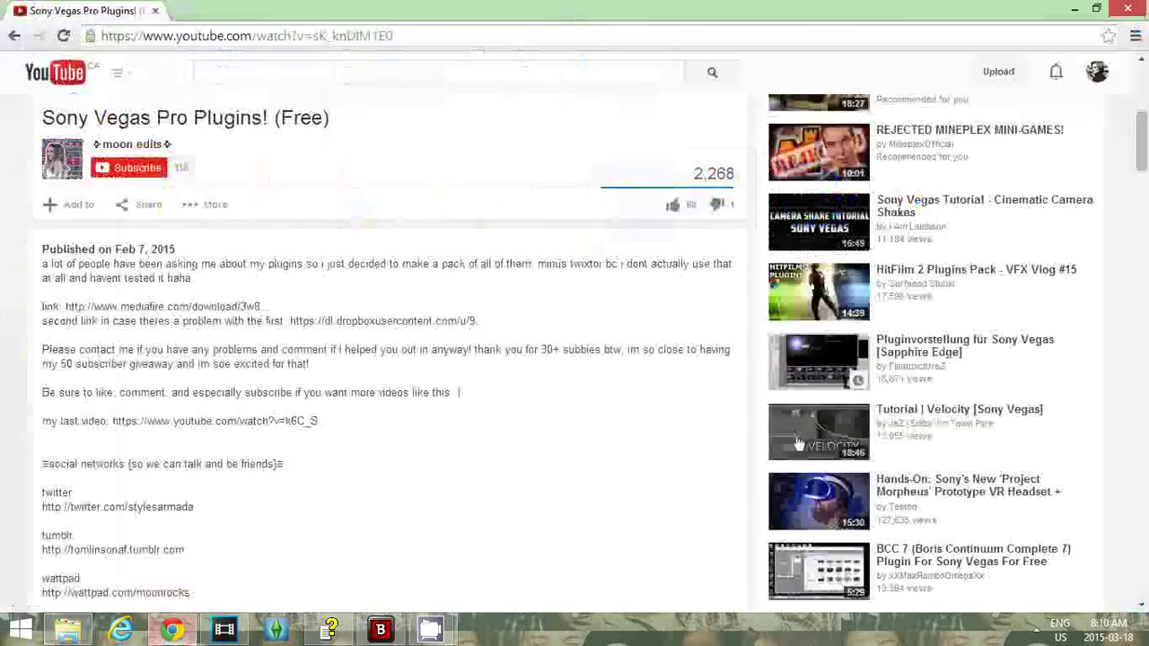
left_click(70, 631)
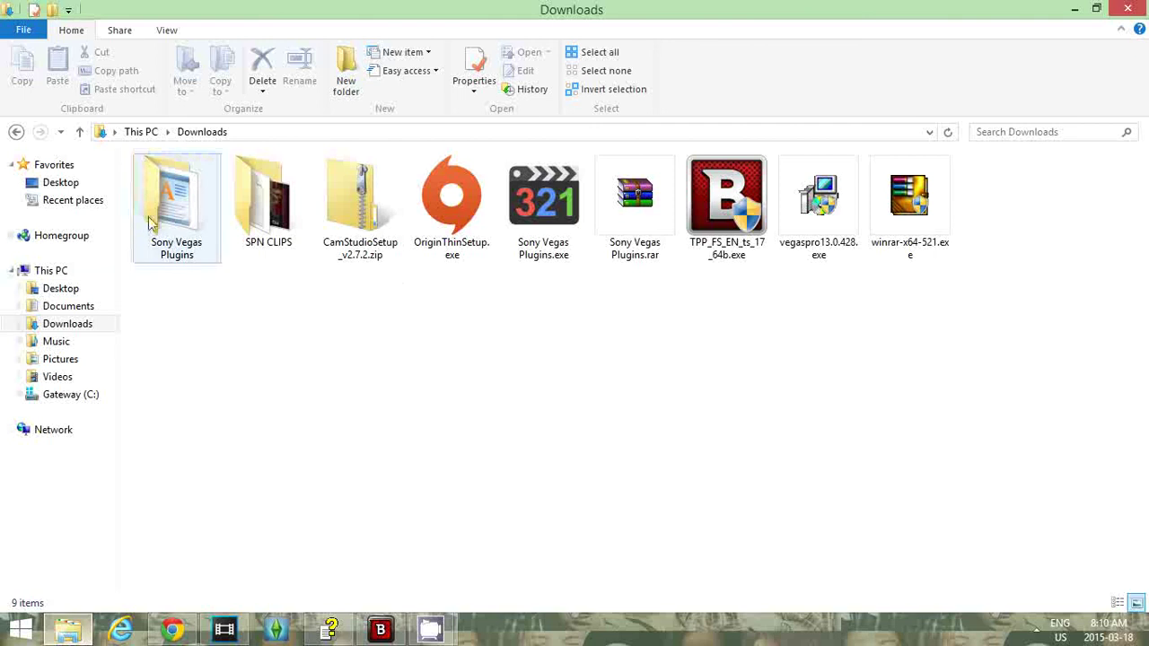
mouse_move(148, 225)
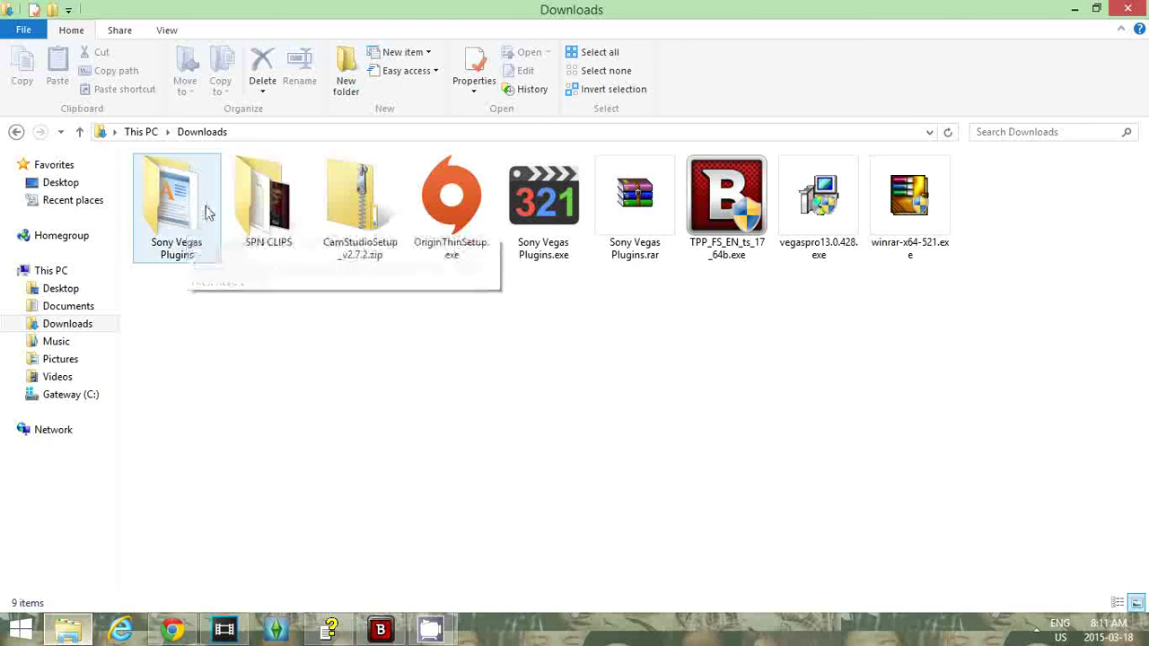
Step: Go into Sony Vegas Plugins > NewBlue FX and launch the NewBlue 3D Explosions setup file
double_click(192, 243)
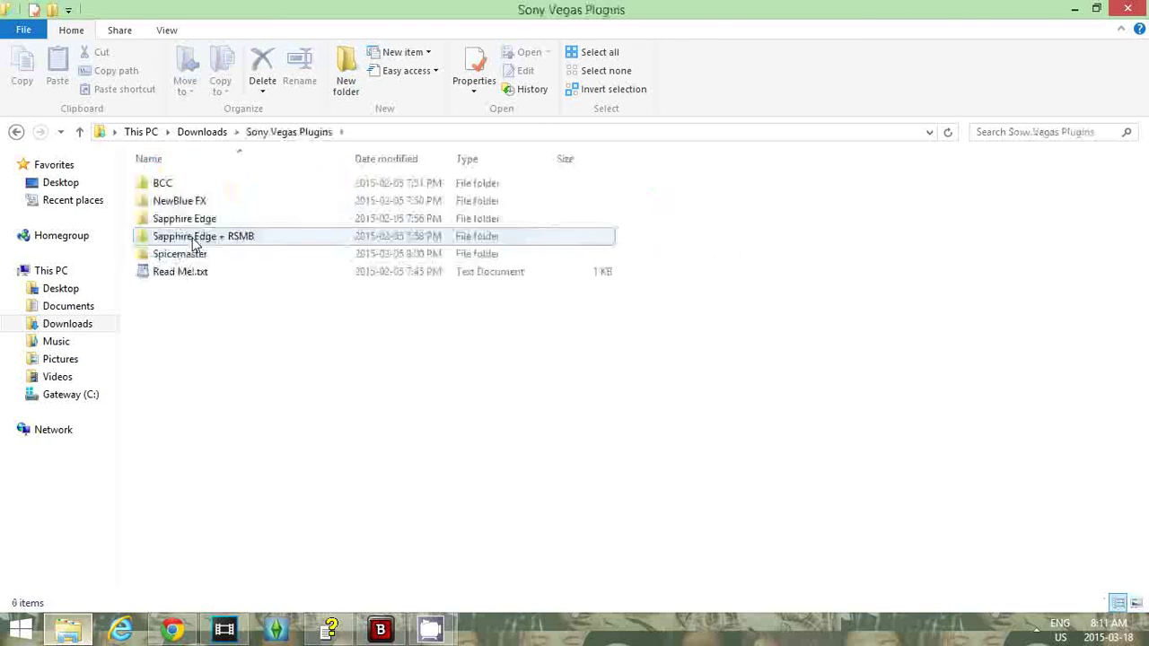
left_click(202, 221)
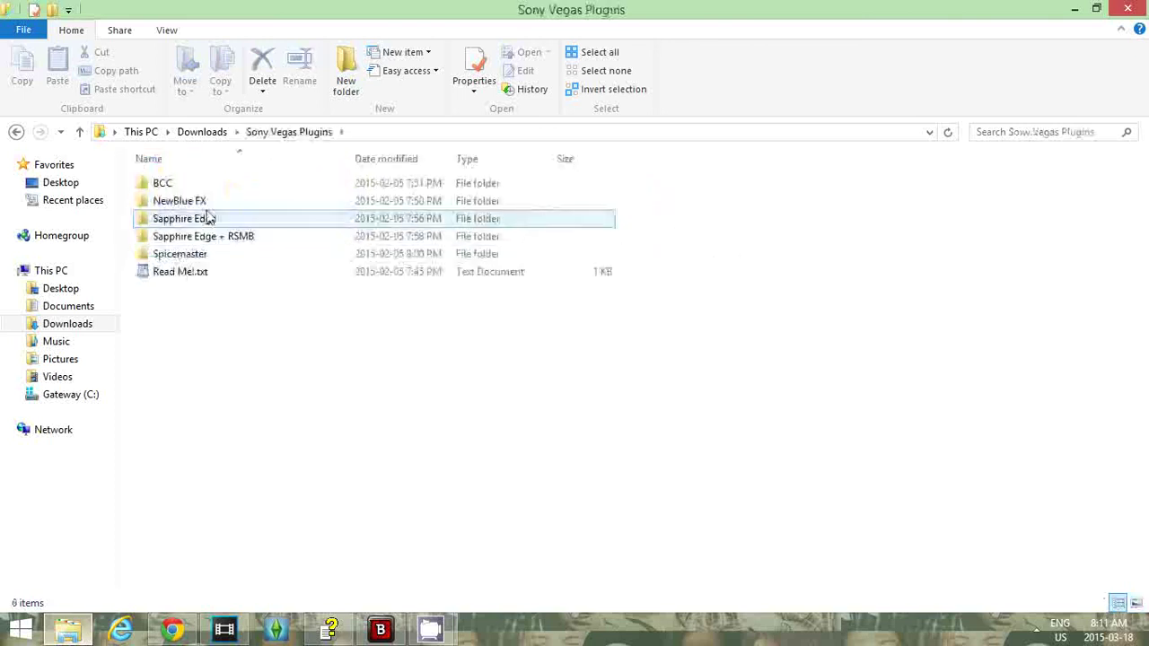
double_click(179, 201)
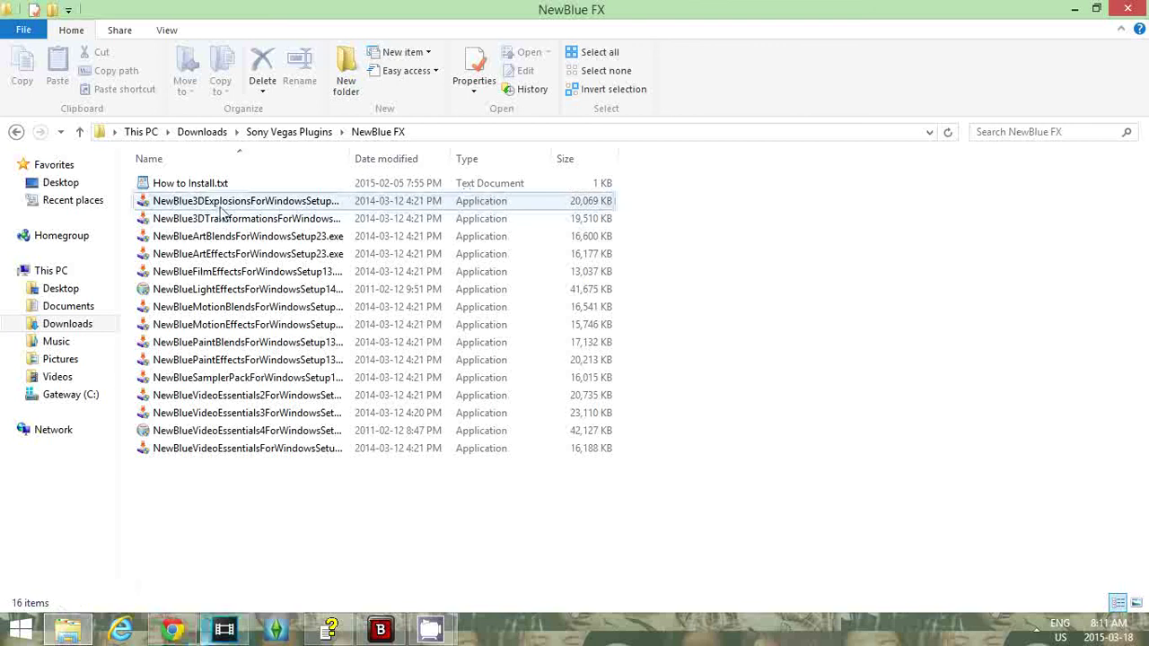
left_click(220, 208)
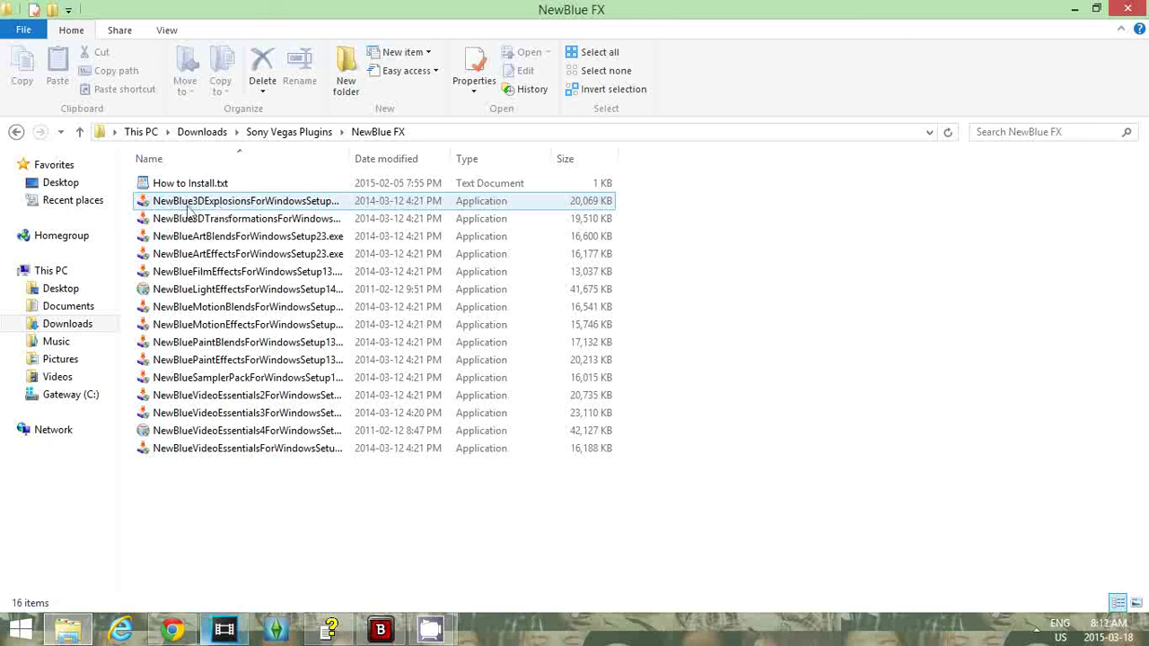
left_click(188, 209)
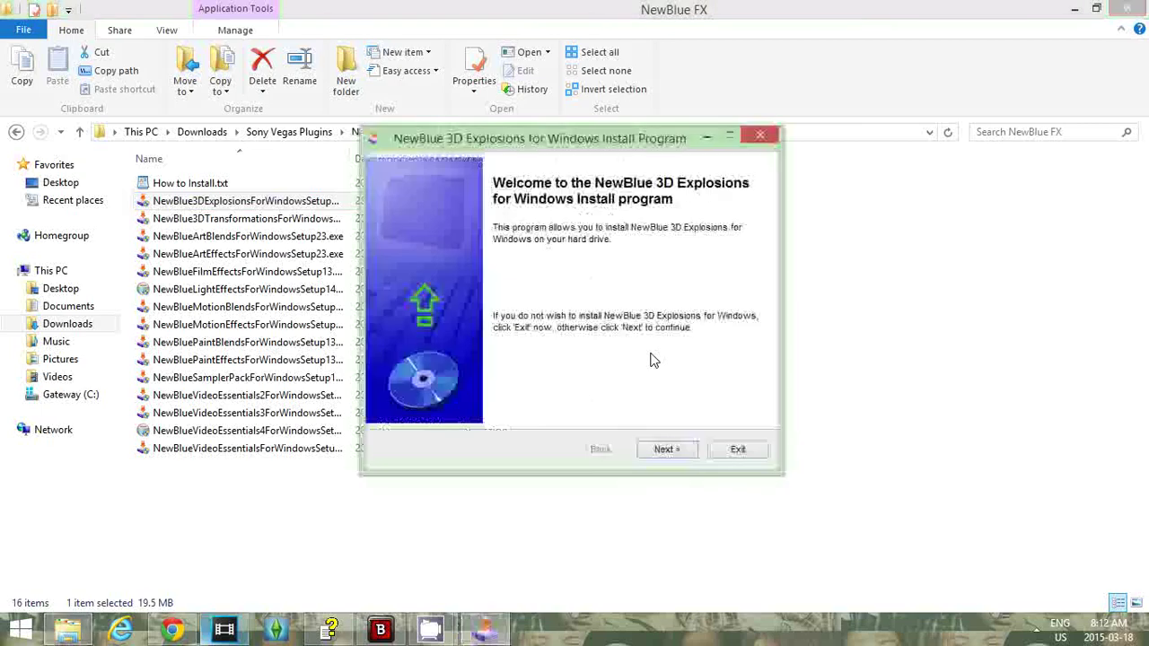
Step: Step through the installer choosing Sony Vegas 64 bit, accepting the license and default folder
left_click(665, 450)
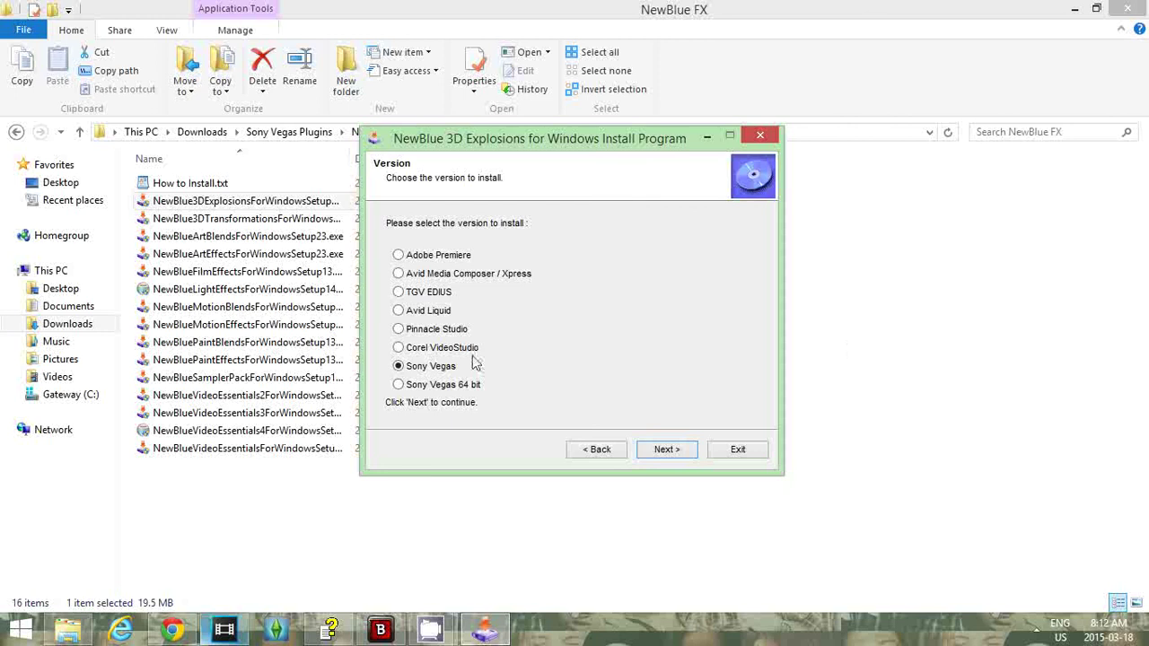
left_click(399, 387)
left_click(665, 450)
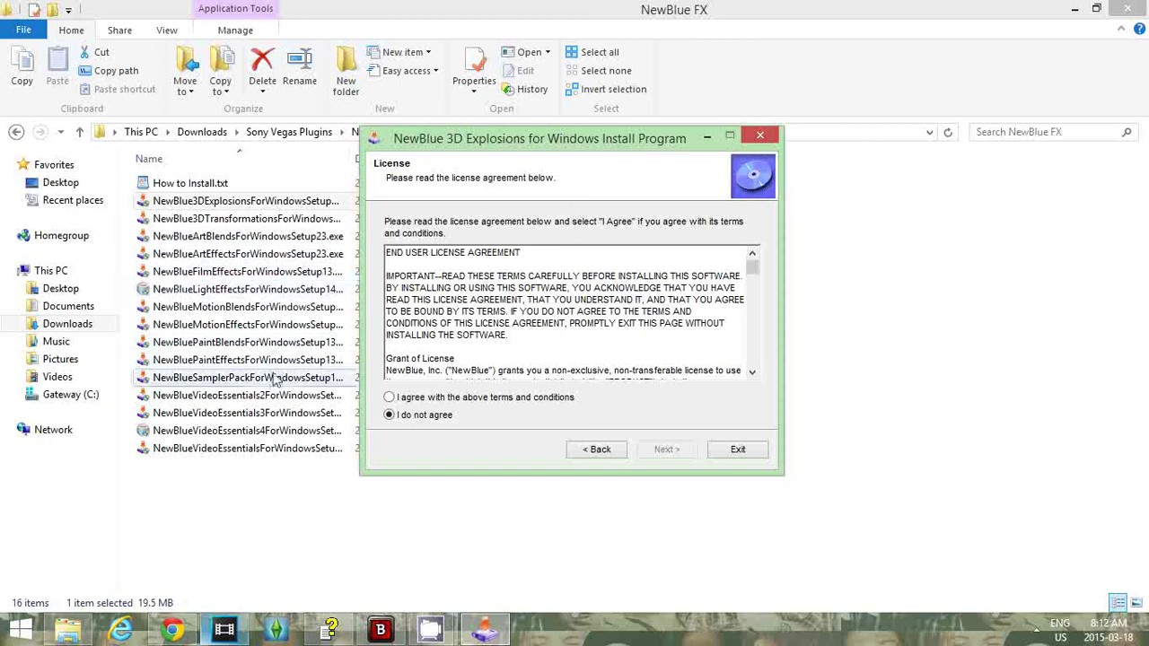
left_click(390, 398)
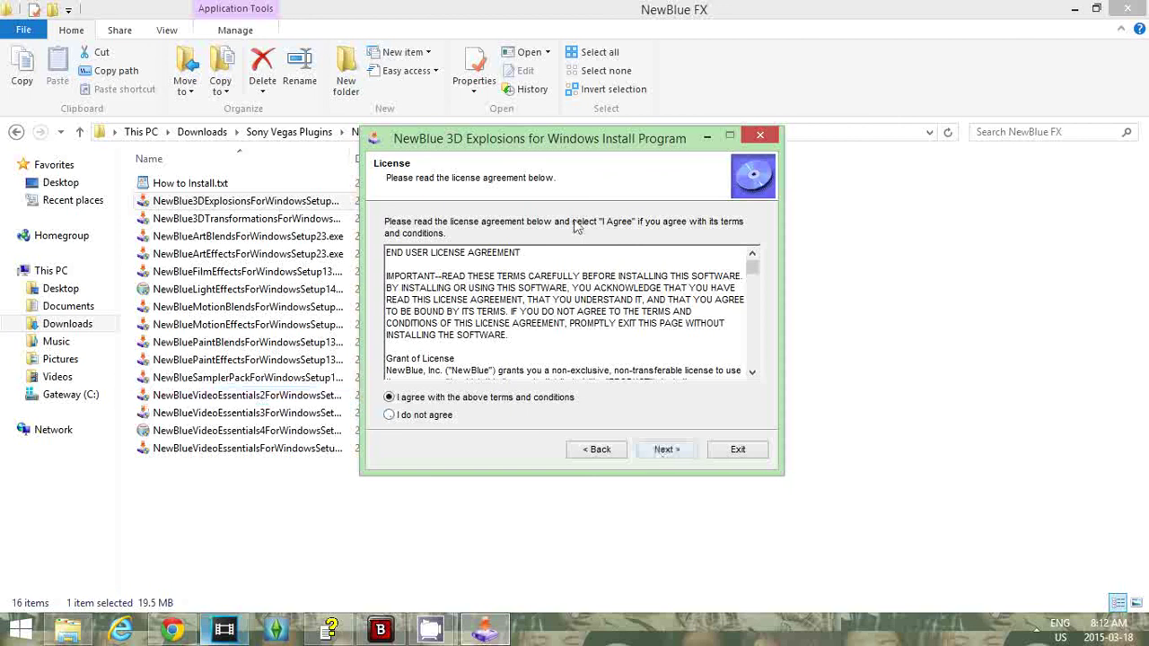
left_click(666, 450)
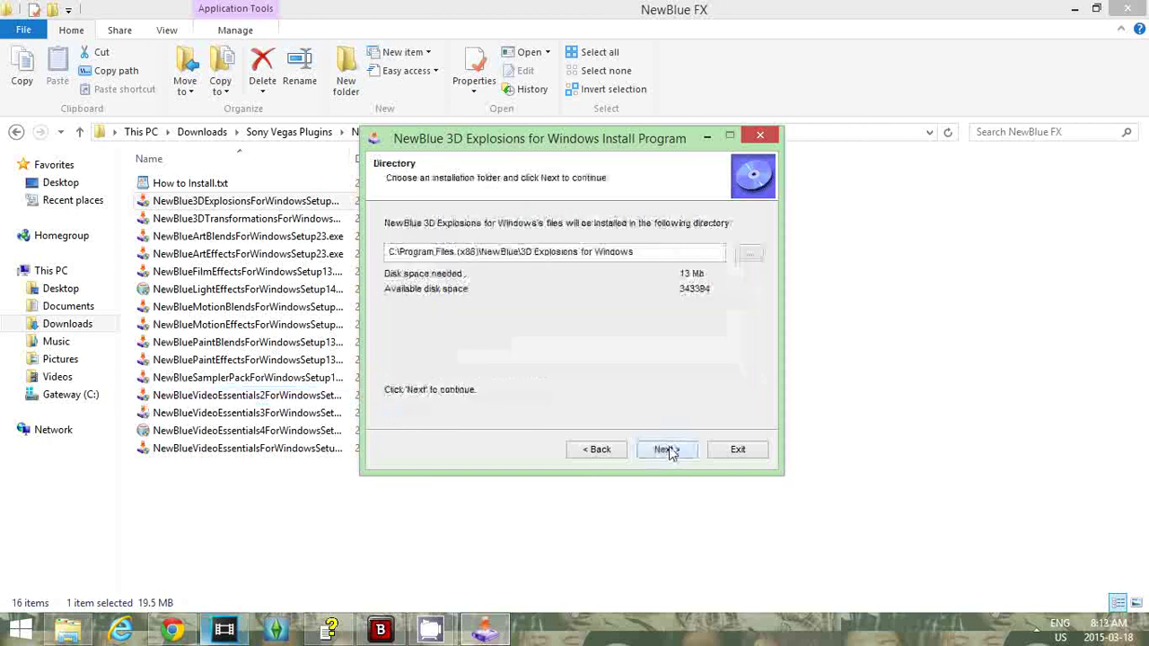
left_click(667, 450)
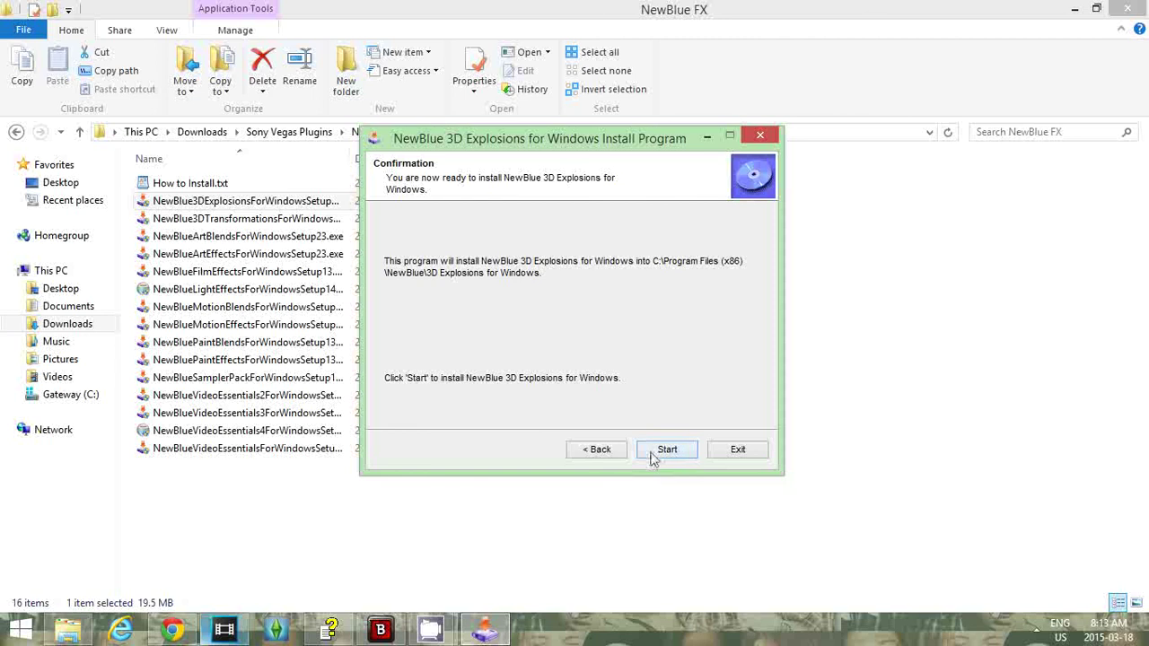
Step: Exit the installer, confirm quitting, and dismiss the incomplete-installation message
left_click(744, 452)
left_click(620, 375)
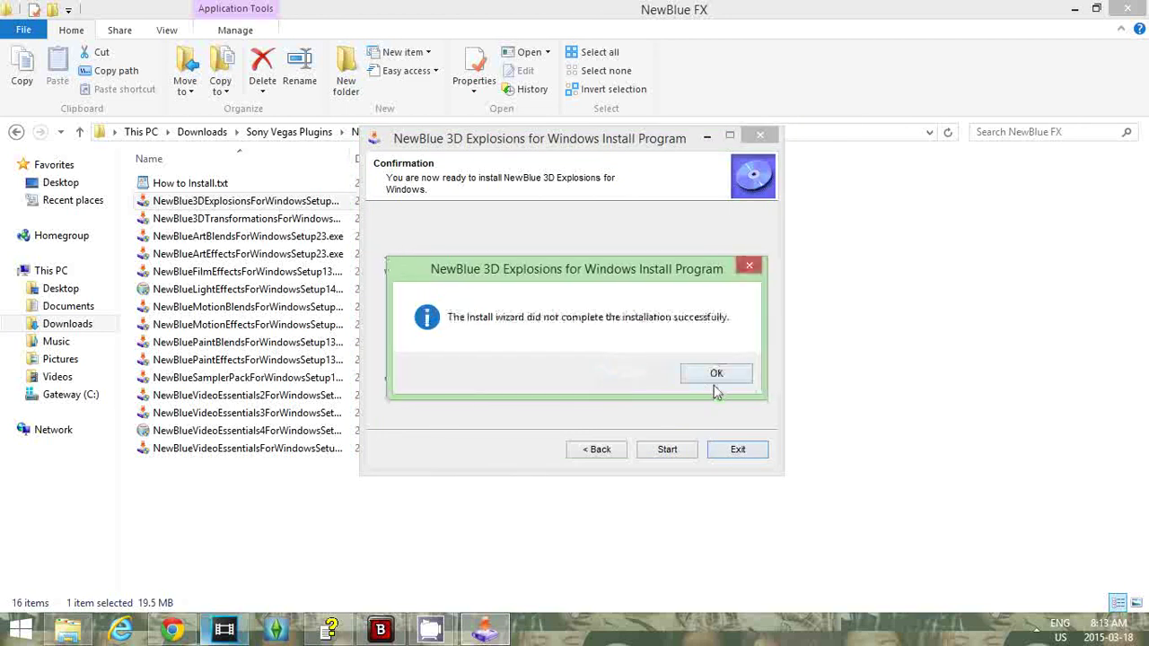
left_click(716, 376)
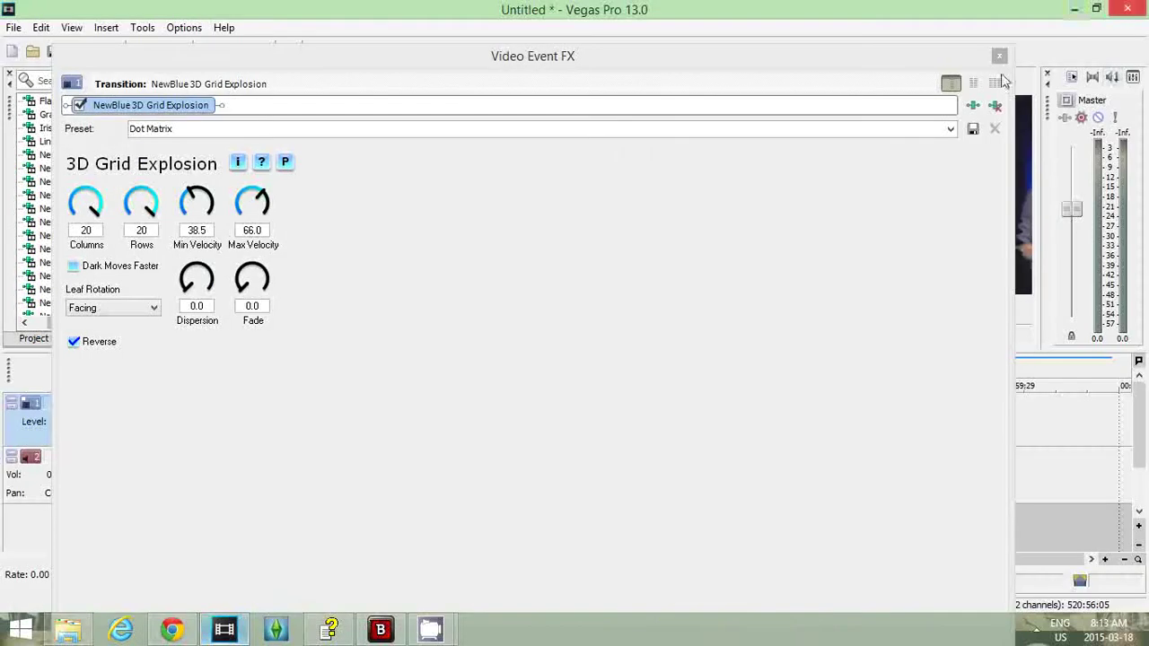
Step: Close the Video Event FX window and delete the Fav bloopers and Chicon '13 clips
left_click(999, 56)
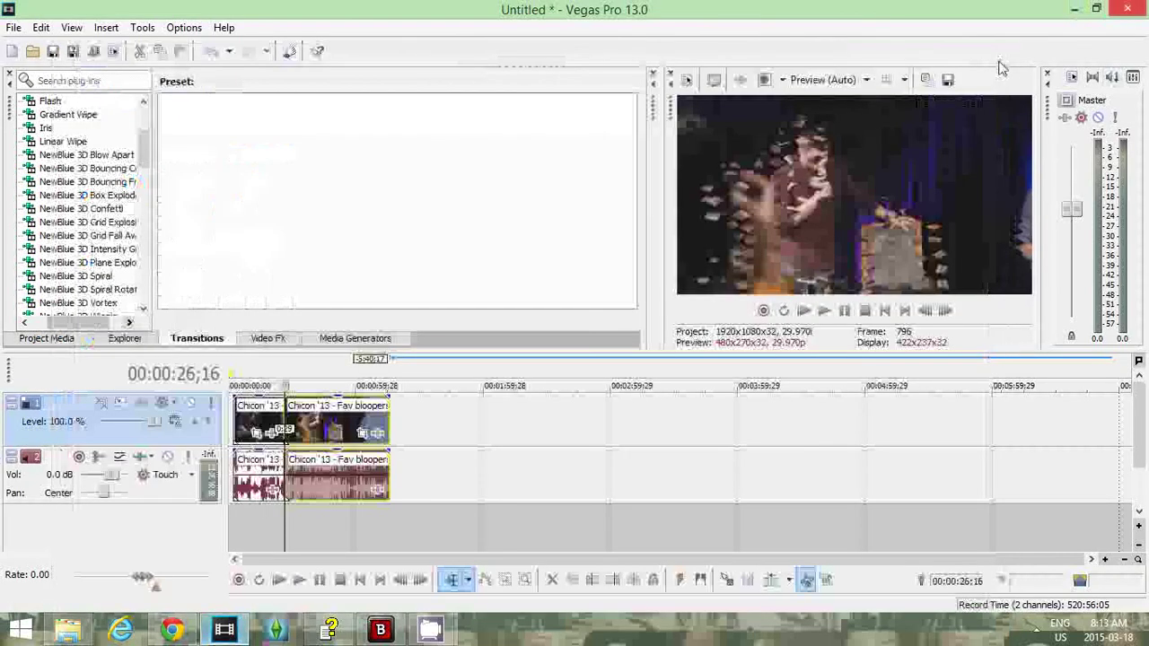
key("Delete")
left_click(369, 425)
left_click(251, 422)
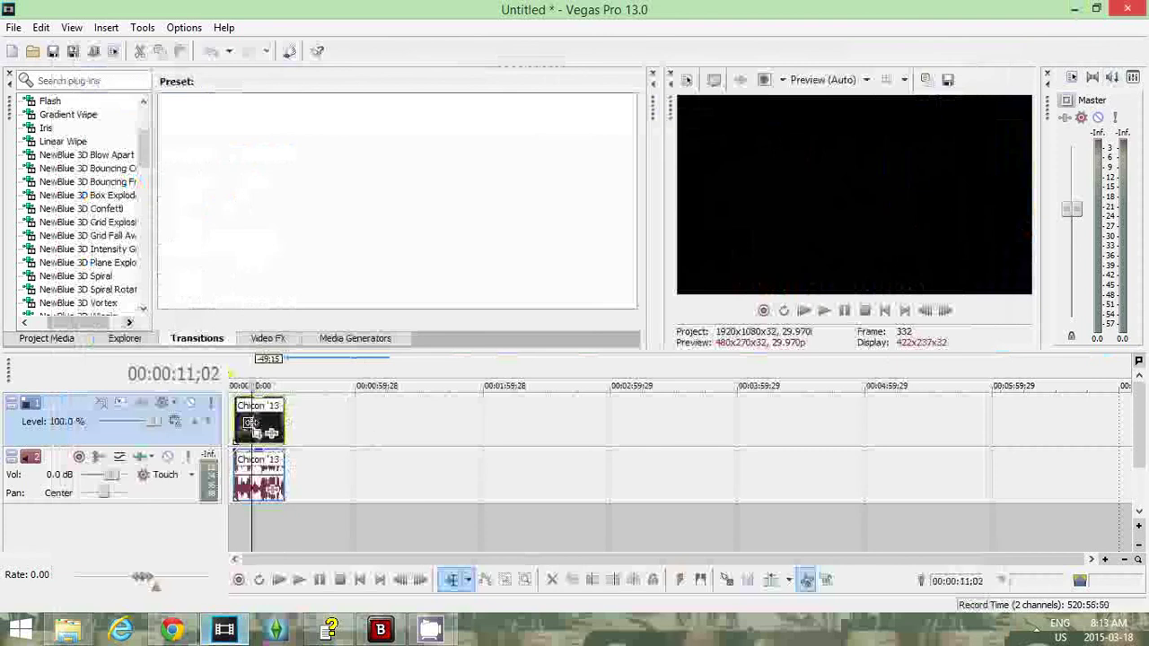
key("Delete")
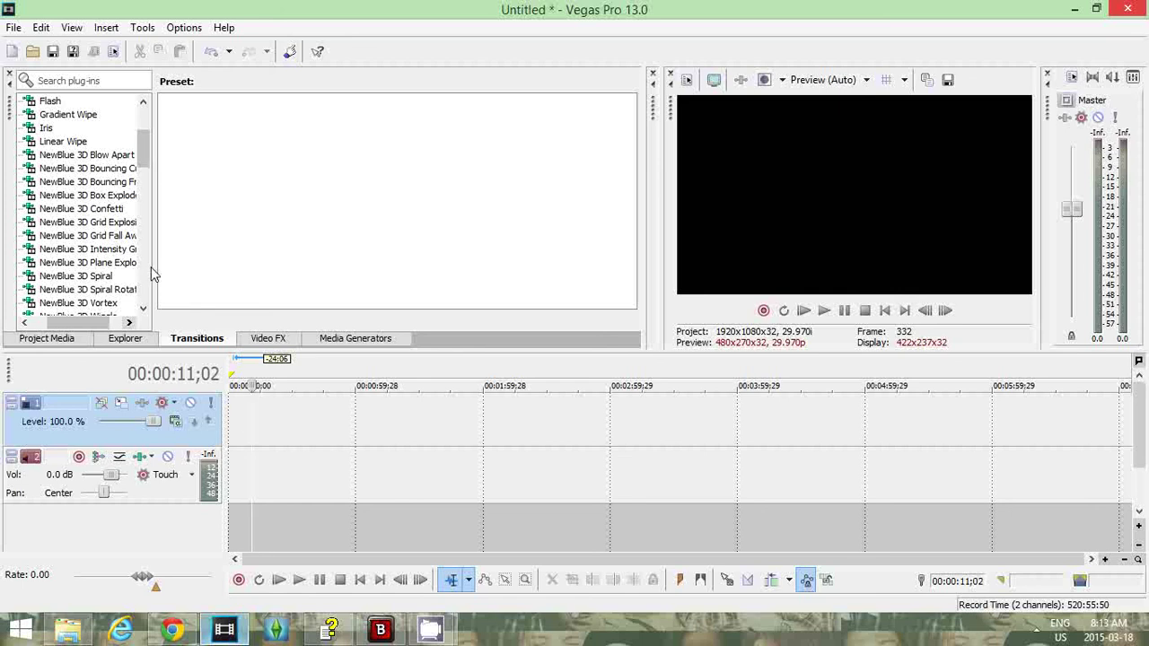
Step: Place Castiel - Angel Of The Lord [HD] on the timeline, keeping project settings, and split at 00:00:18;06
left_click(127, 338)
left_click_drag(239, 150, 242, 426)
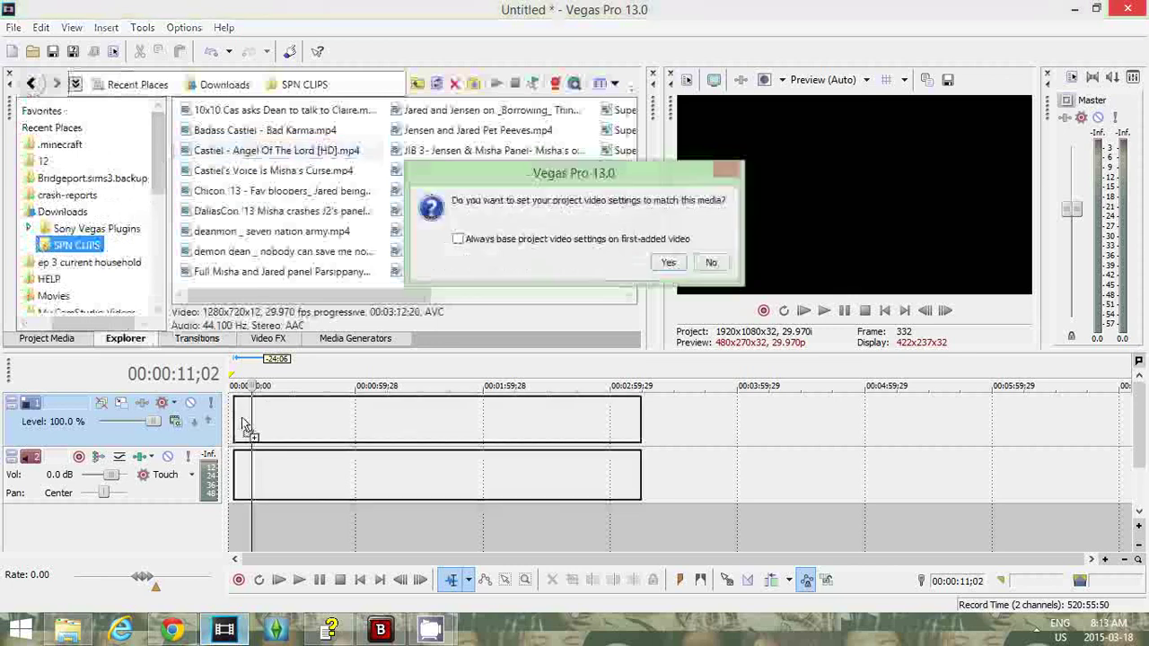
left_click(711, 263)
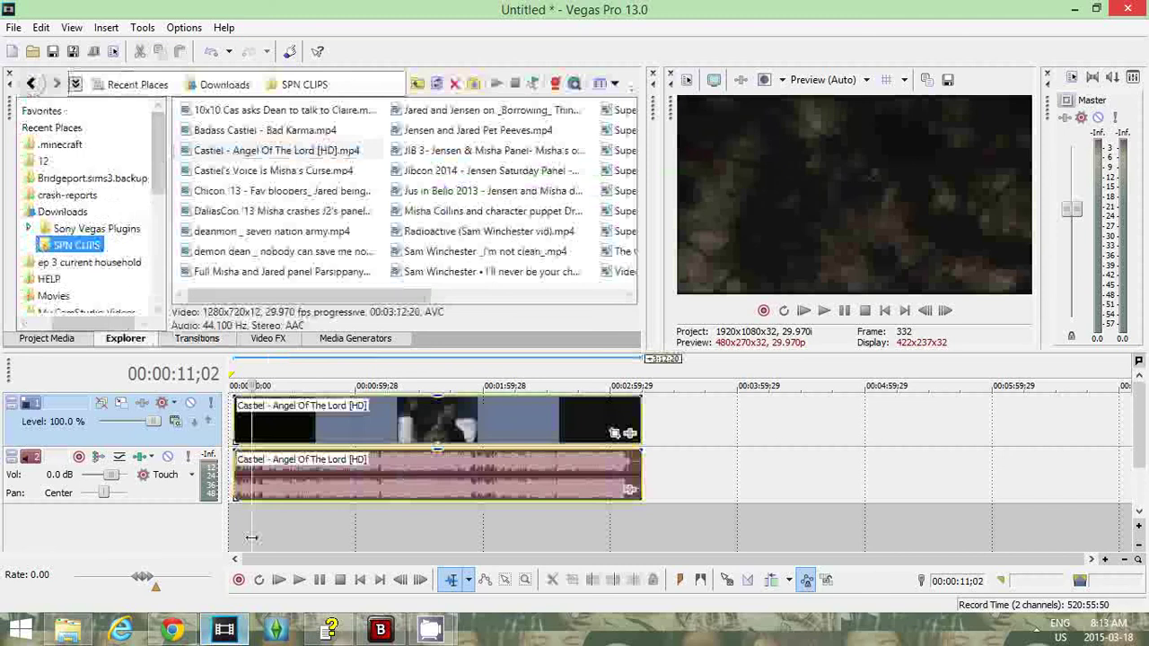
left_click_drag(253, 538, 267, 538)
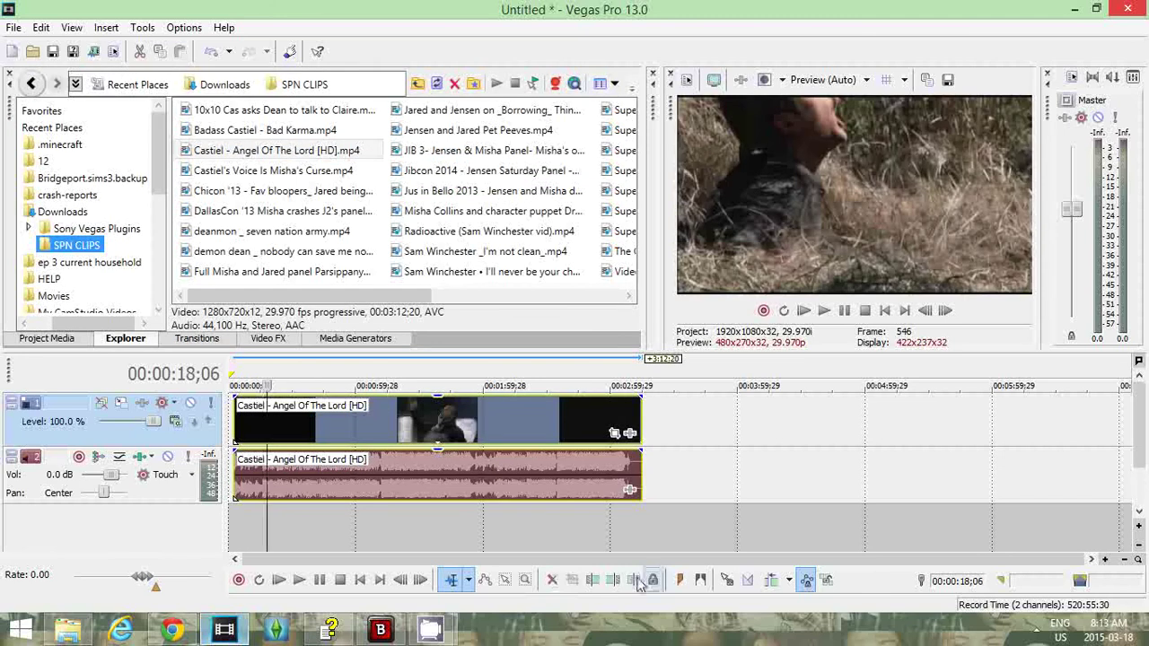
left_click(633, 581)
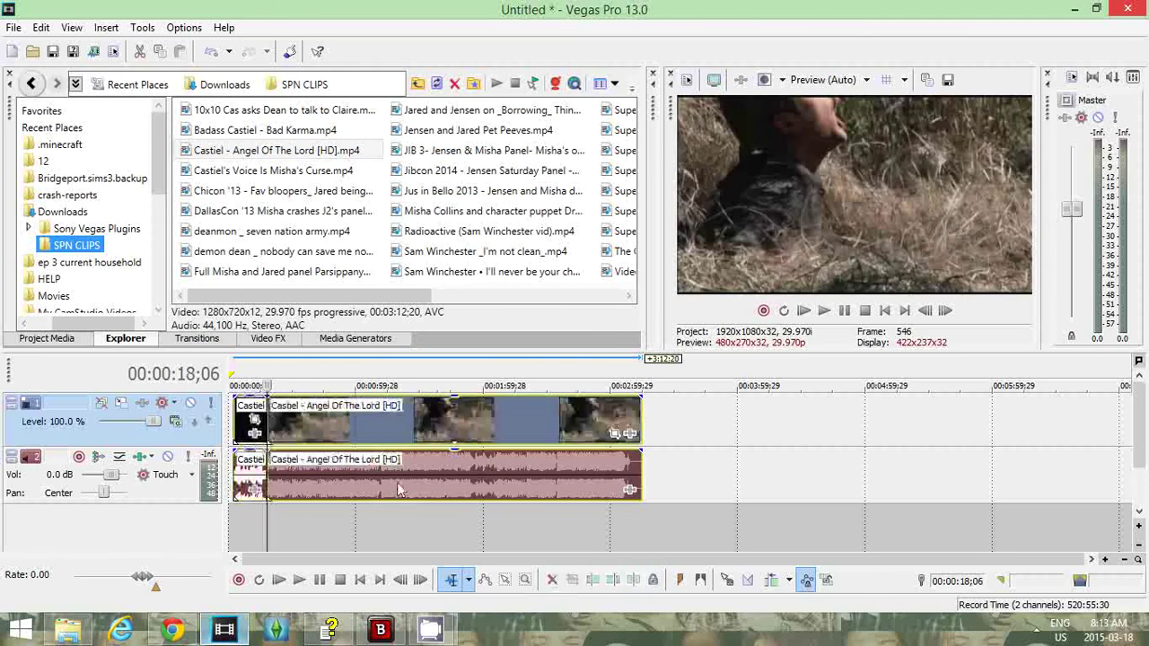
left_click(184, 340)
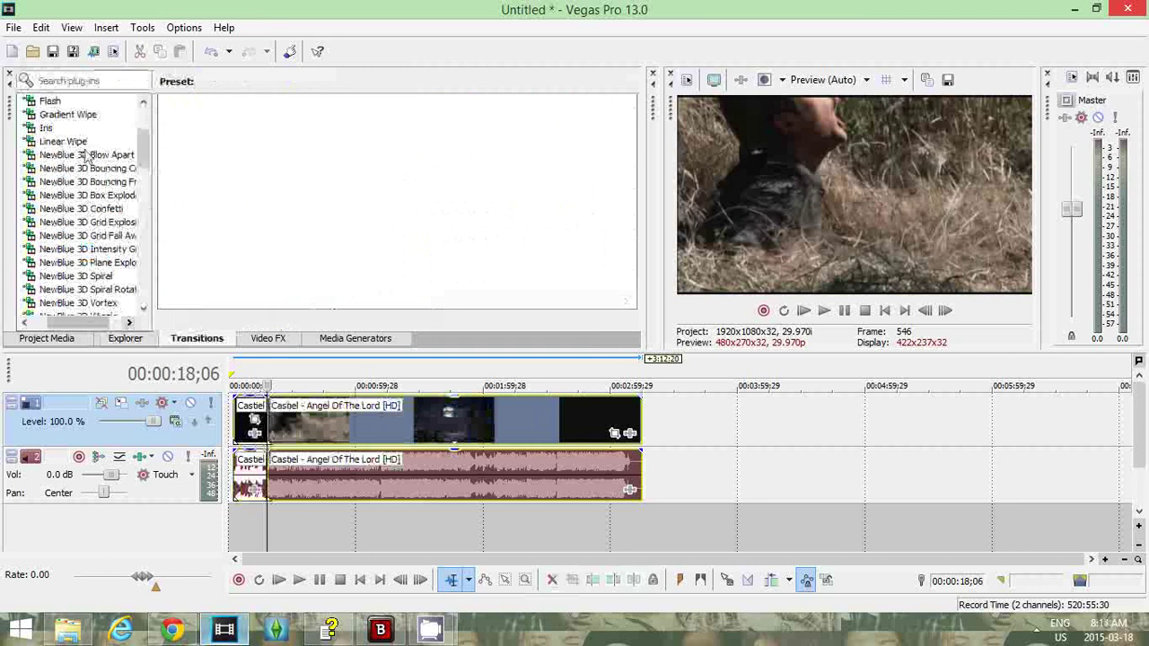
Step: Drag NewBlue 3D Blow Apart onto the split between the two Castiel events
left_click_drag(87, 160, 266, 438)
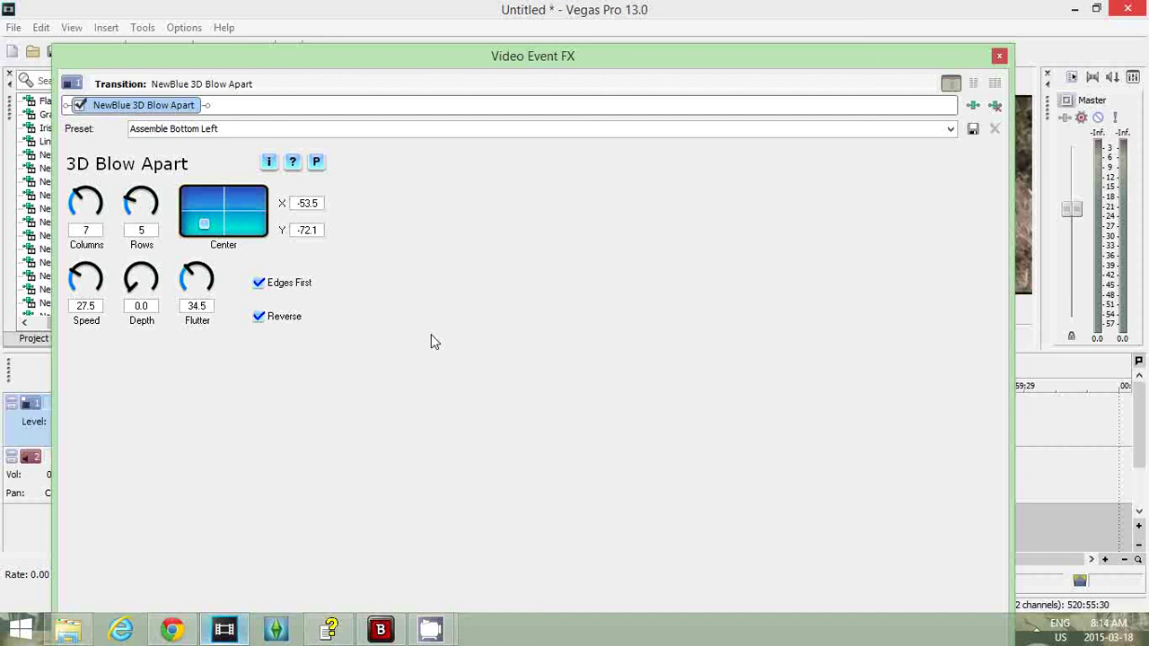
Step: Bring NewBlue Activation Help forward and scroll through its Product Activation serial number instructions
left_click(330, 629)
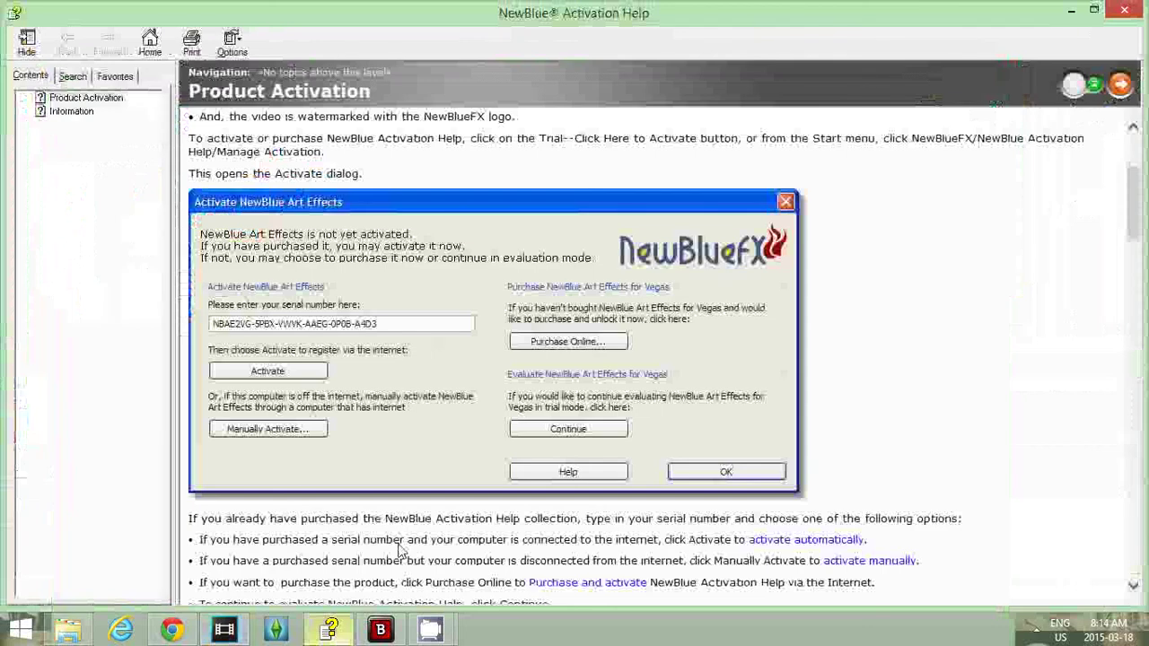
mouse_move(240, 634)
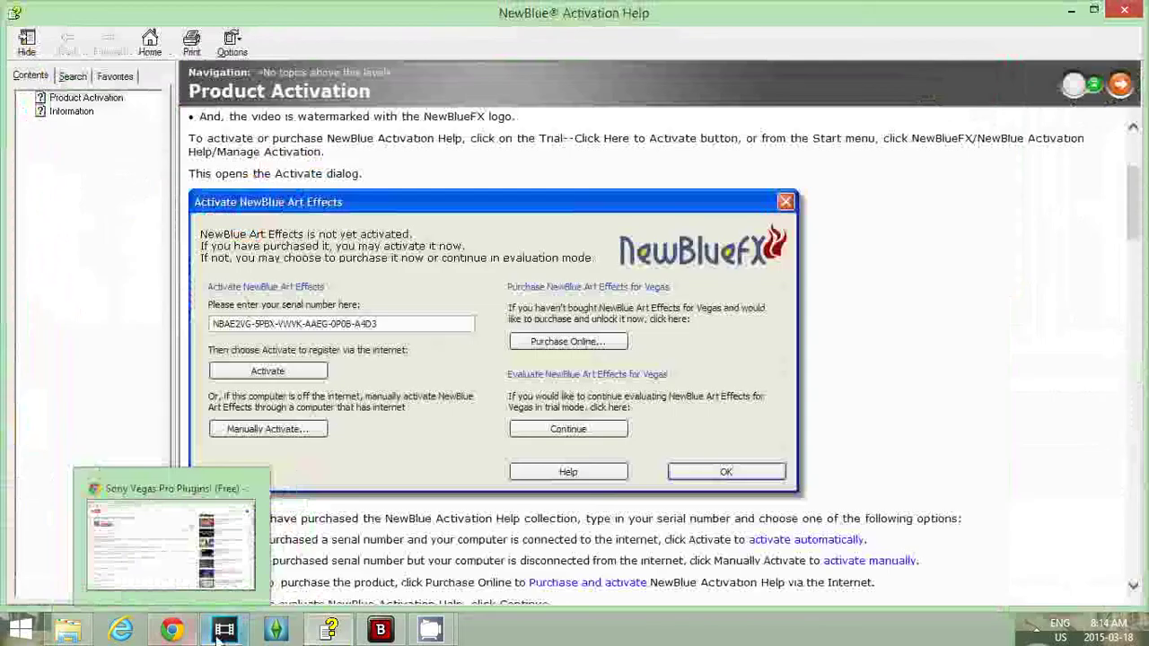
left_click(218, 632)
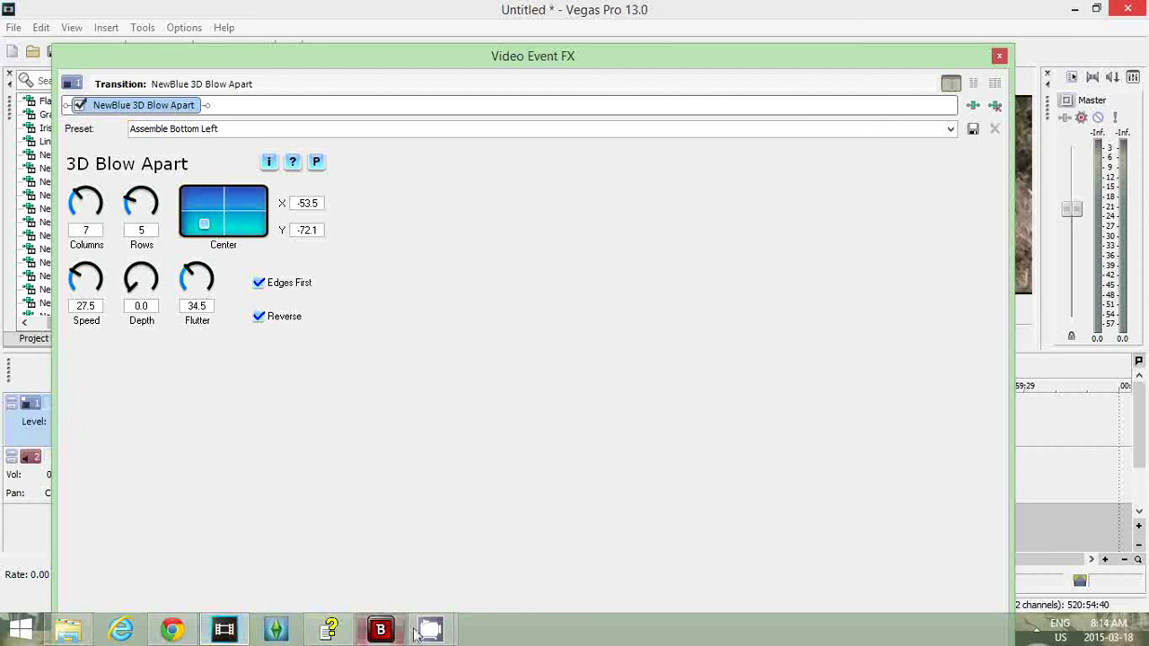
left_click(329, 629)
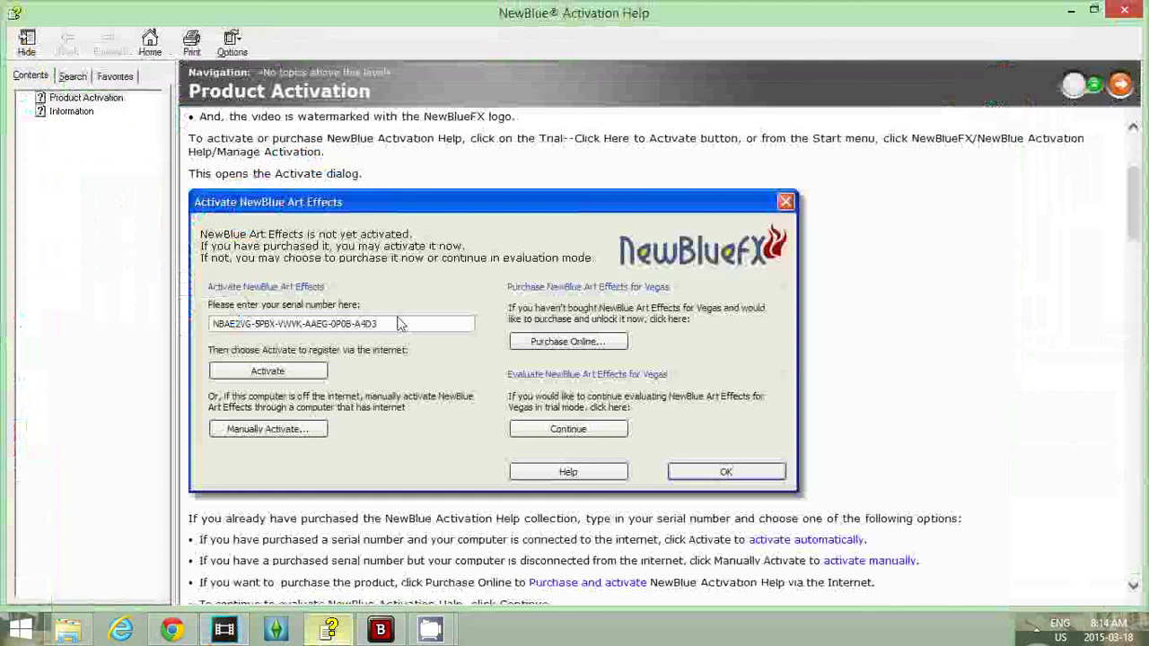
left_click_drag(1138, 186, 1139, 151)
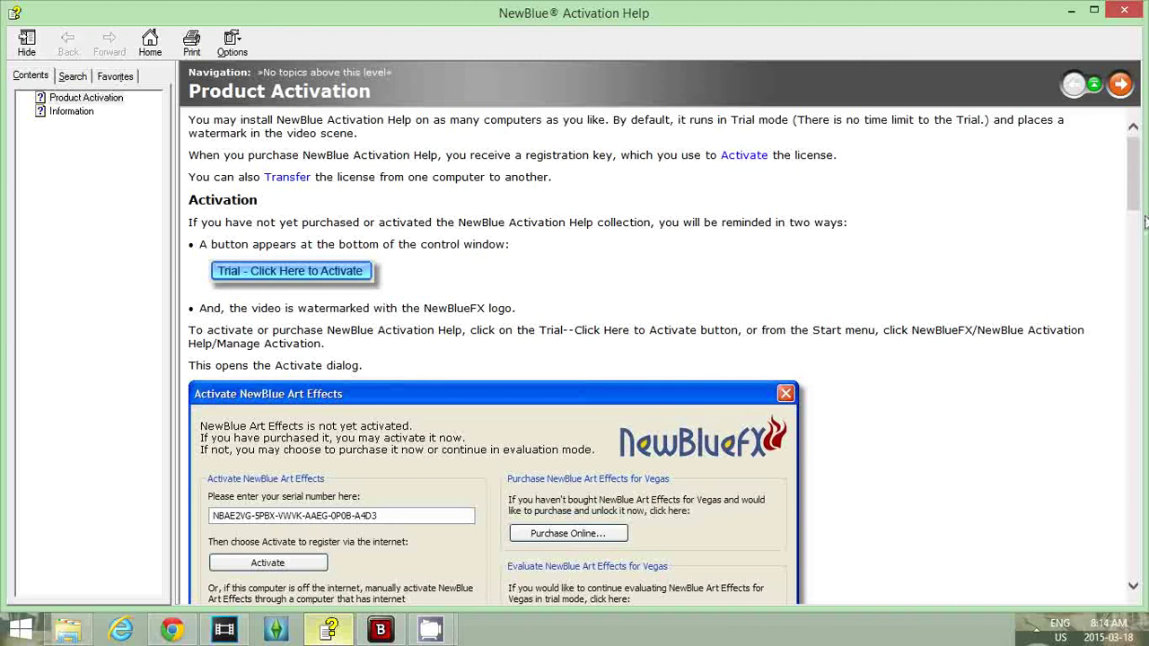
mouse_move(1145, 222)
left_mouse_down()
mouse_move(1142, 260)
mouse_move(1136, 216)
left_mouse_up()
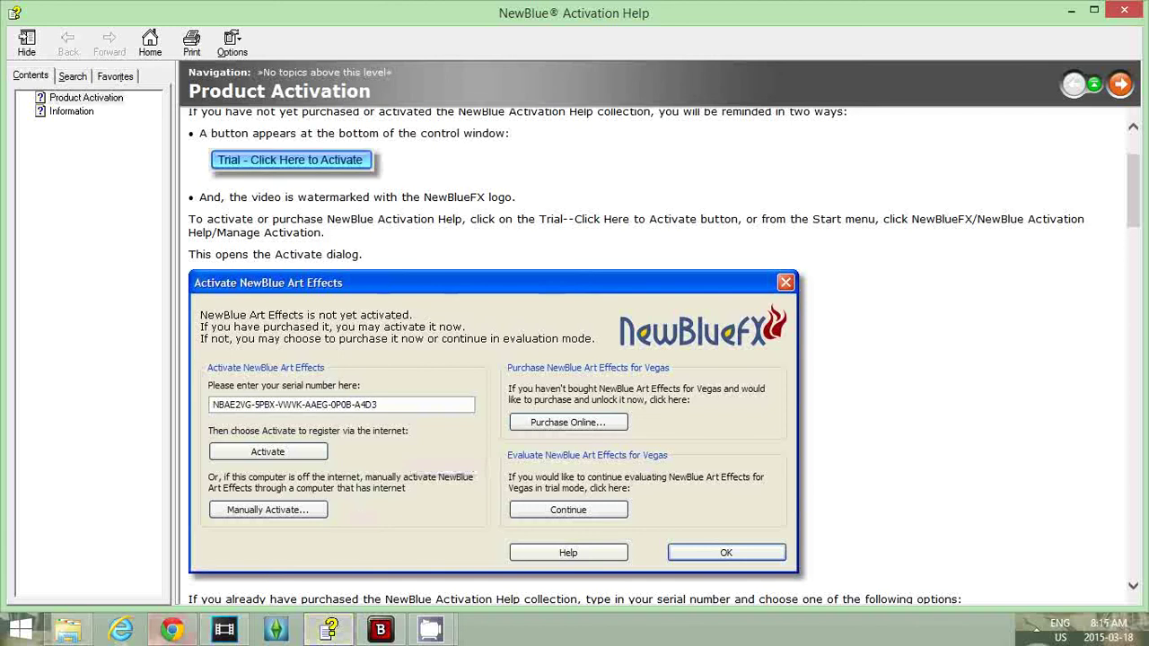
Step: View the 'Sony Vegas Pro Plugins! (Free)' YouTube page in Chrome, then minimise Chrome
left_click(172, 629)
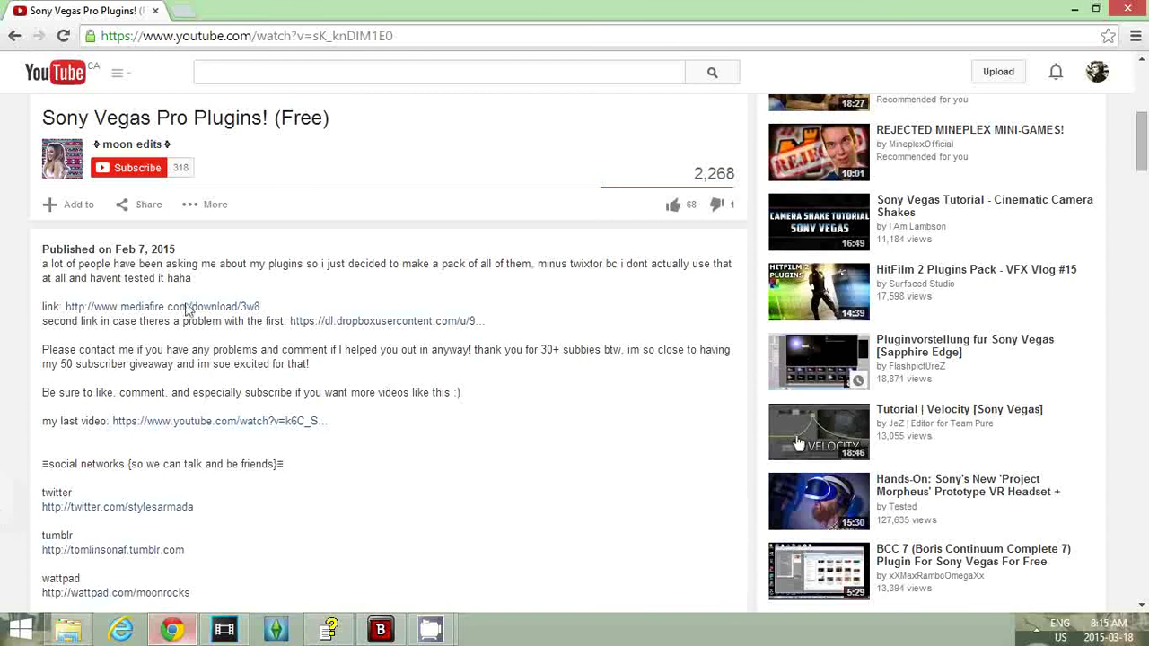
left_click(180, 634)
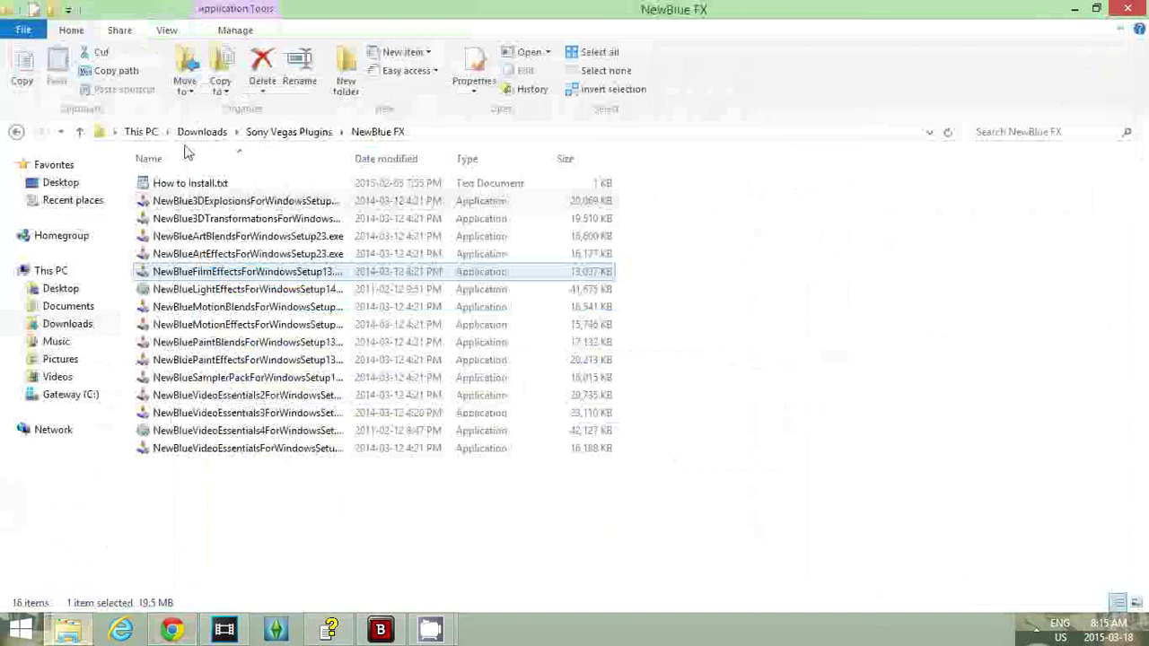
Step: Select the Video Essentials and Paint Effects installers, then return to the YouTube plugins page
left_click(182, 414)
left_click(214, 360)
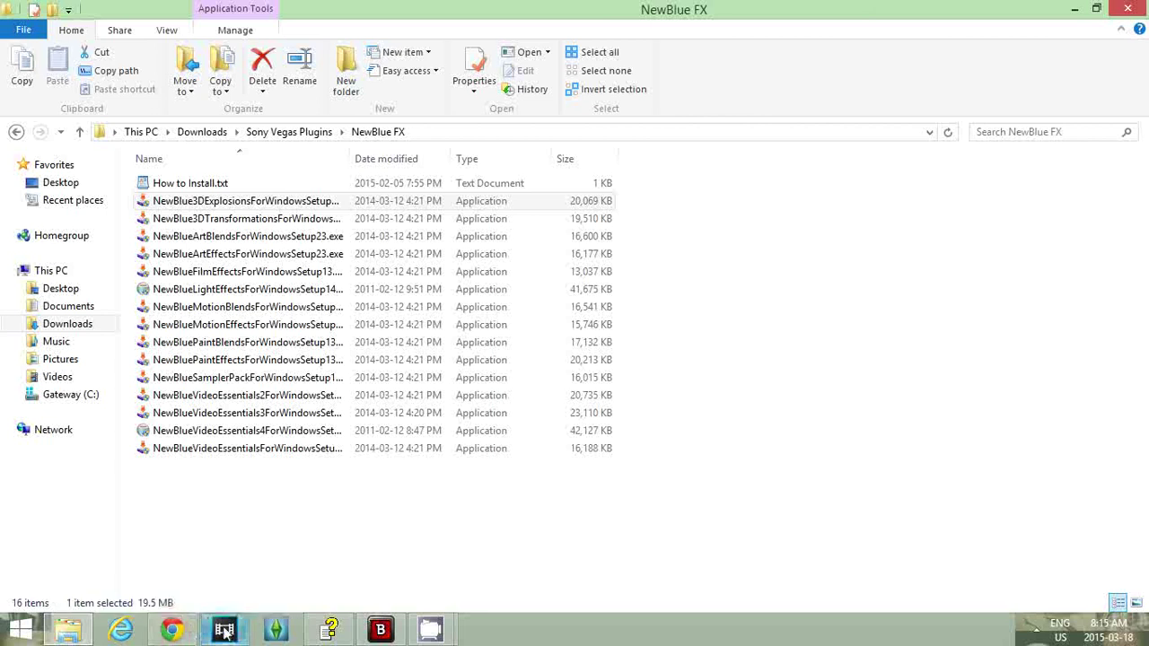
left_click(173, 631)
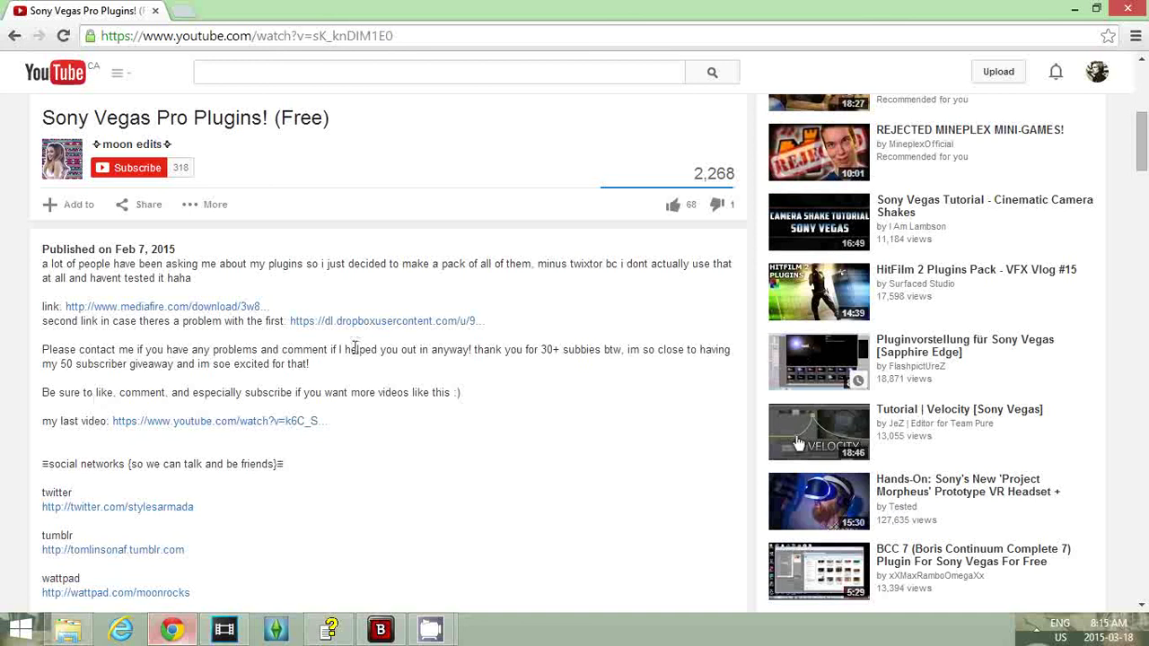
Step: Restore the NewBlue FX folder window in File Explorer
left_click(72, 619)
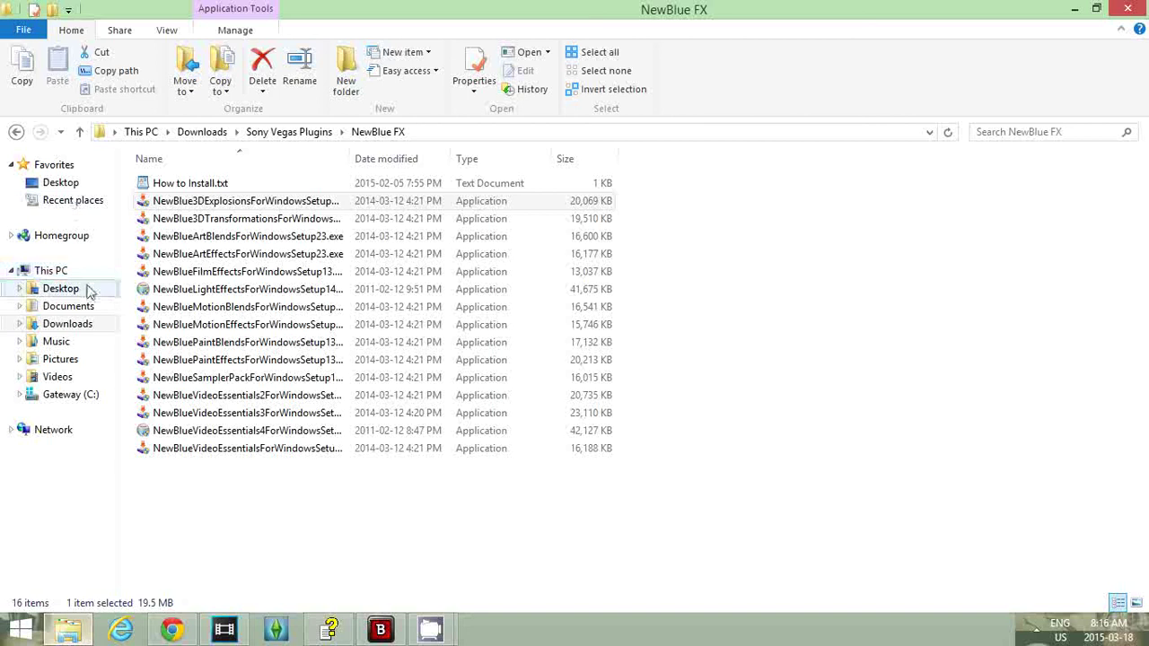
Step: Go via This PC to Downloads, look inside SPN CLIPS, then go back to Downloads
left_click(58, 271)
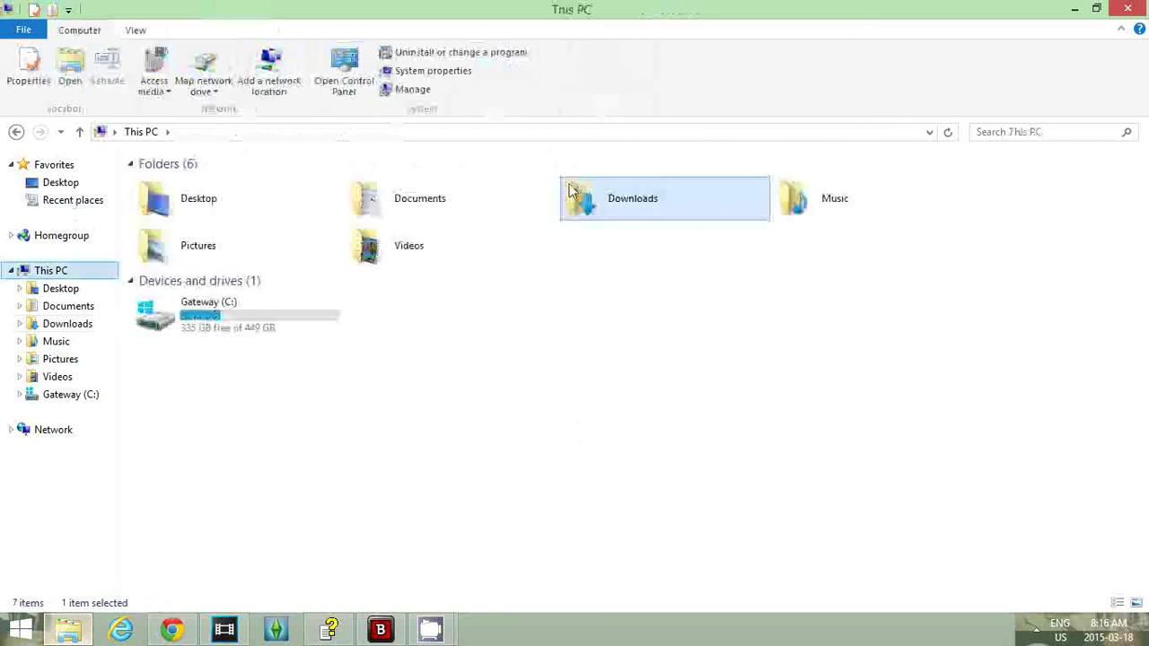
double_click(571, 191)
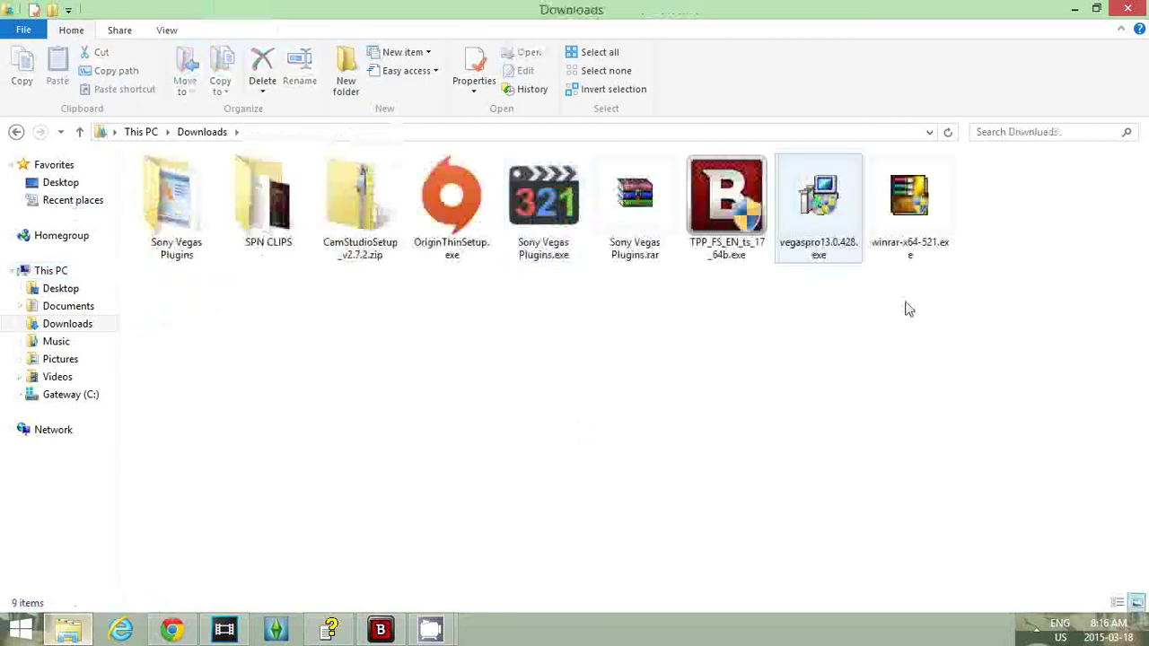
left_click(632, 228)
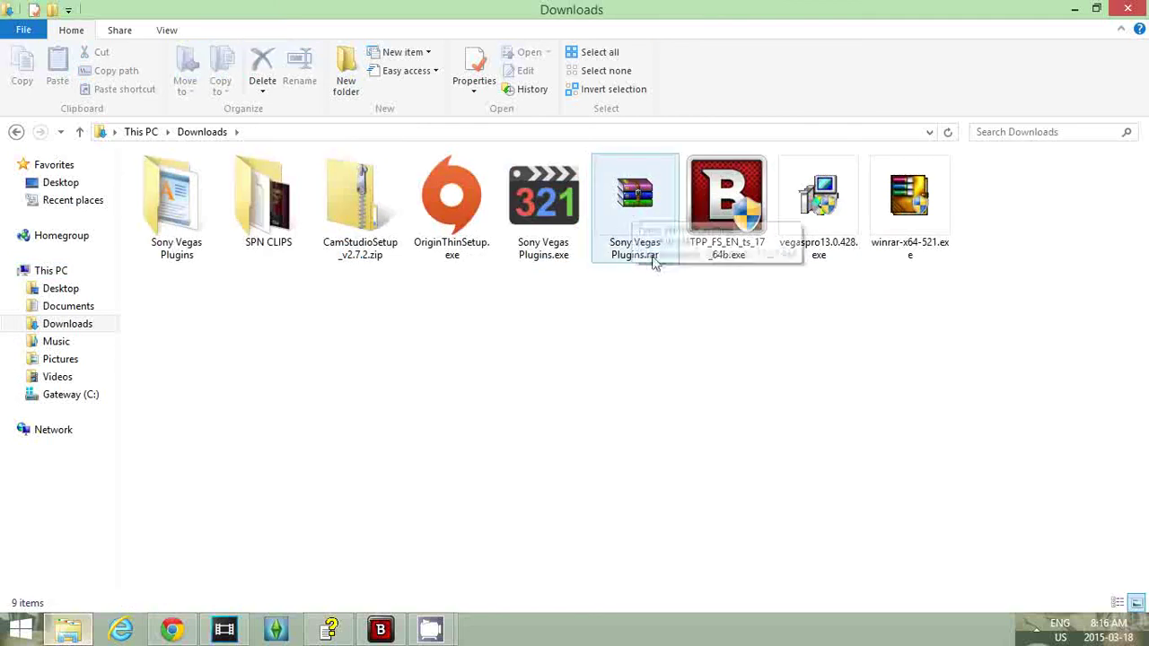
left_click(639, 286)
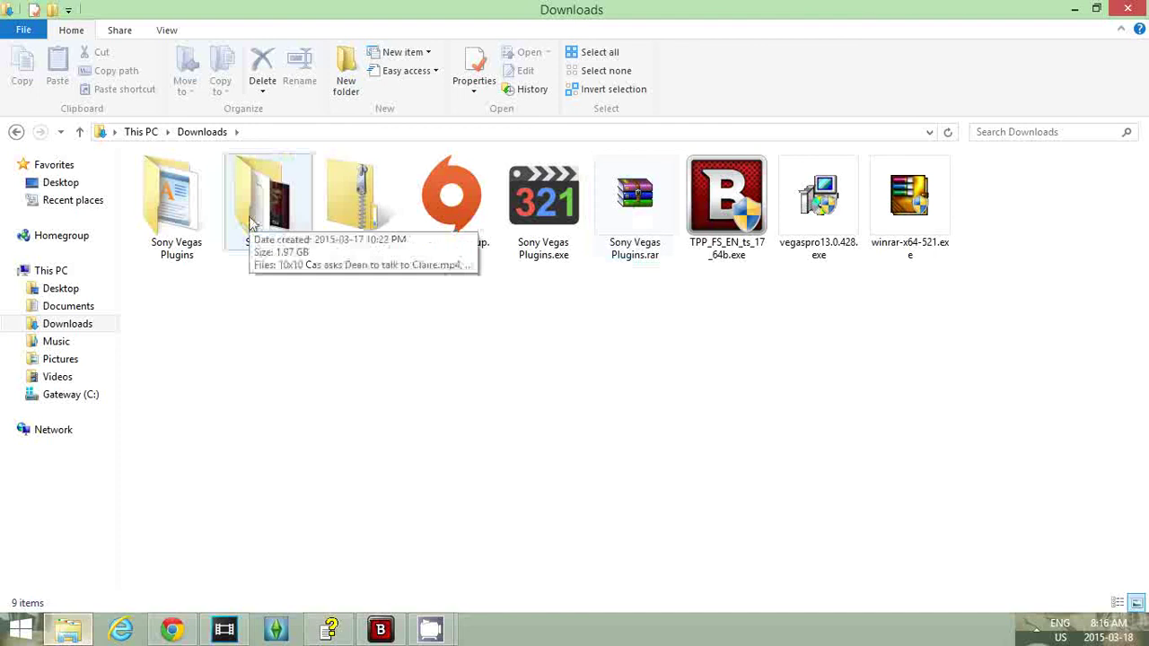
double_click(252, 224)
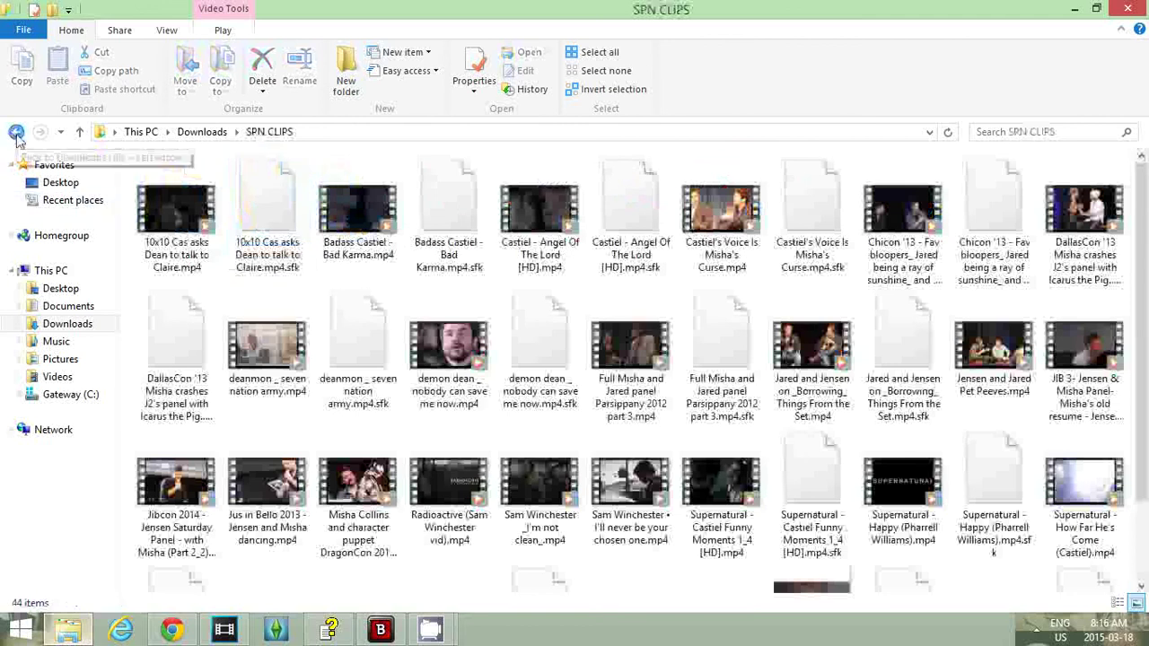
left_click(16, 133)
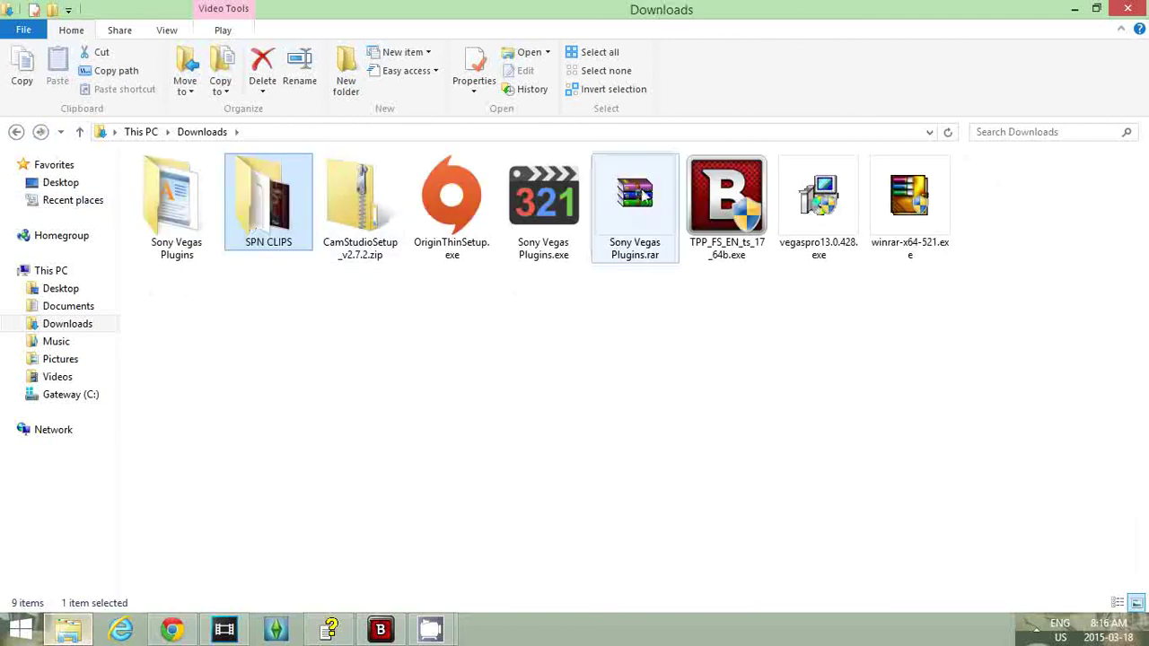
Step: Open Sony Vegas Plugins.rar in WinRAR, browse to Sony Vegas Plugins > NewBlue FX, and run keygen.exe
left_click(641, 188)
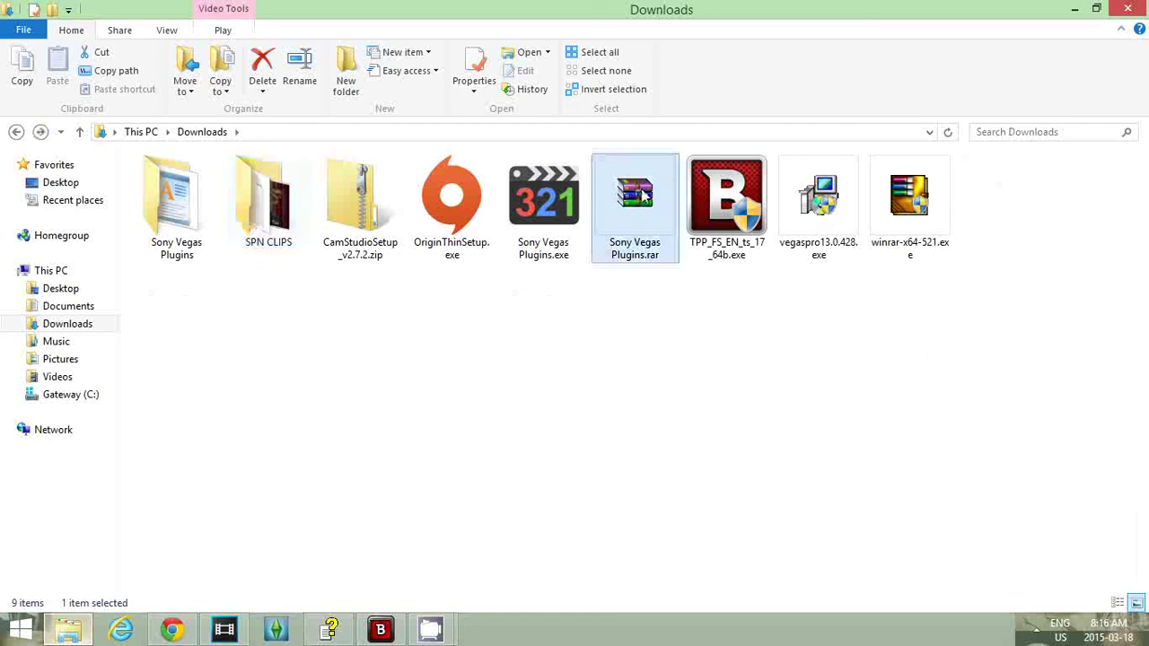
double_click(593, 163)
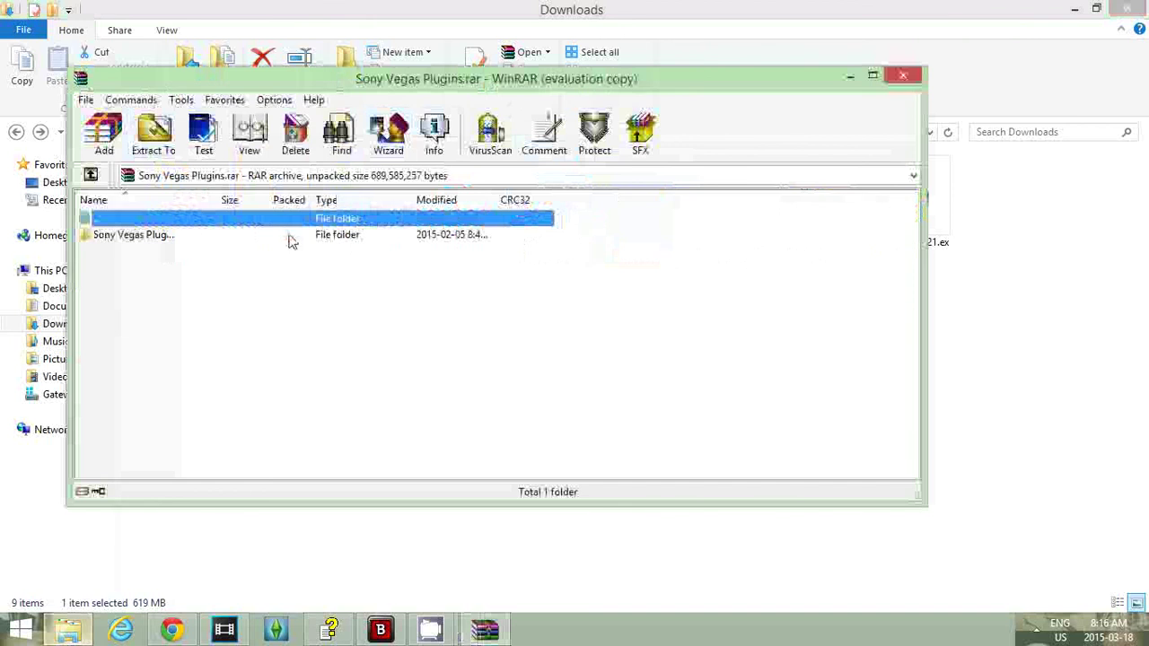
double_click(366, 237)
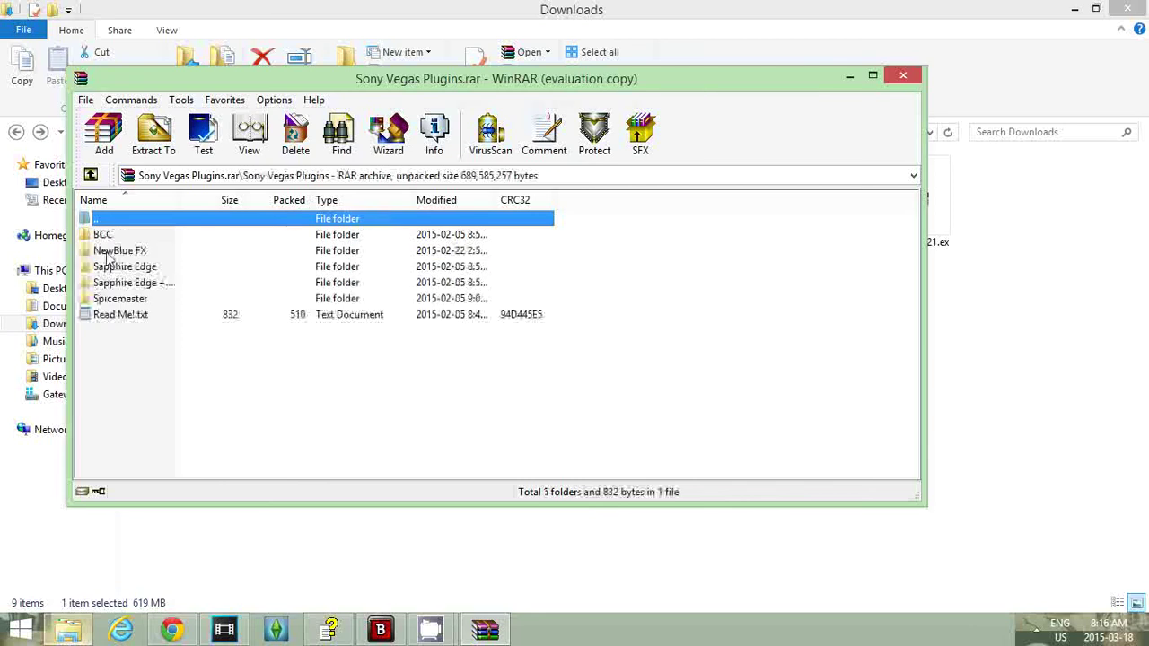
left_click(105, 254)
double_click(105, 254)
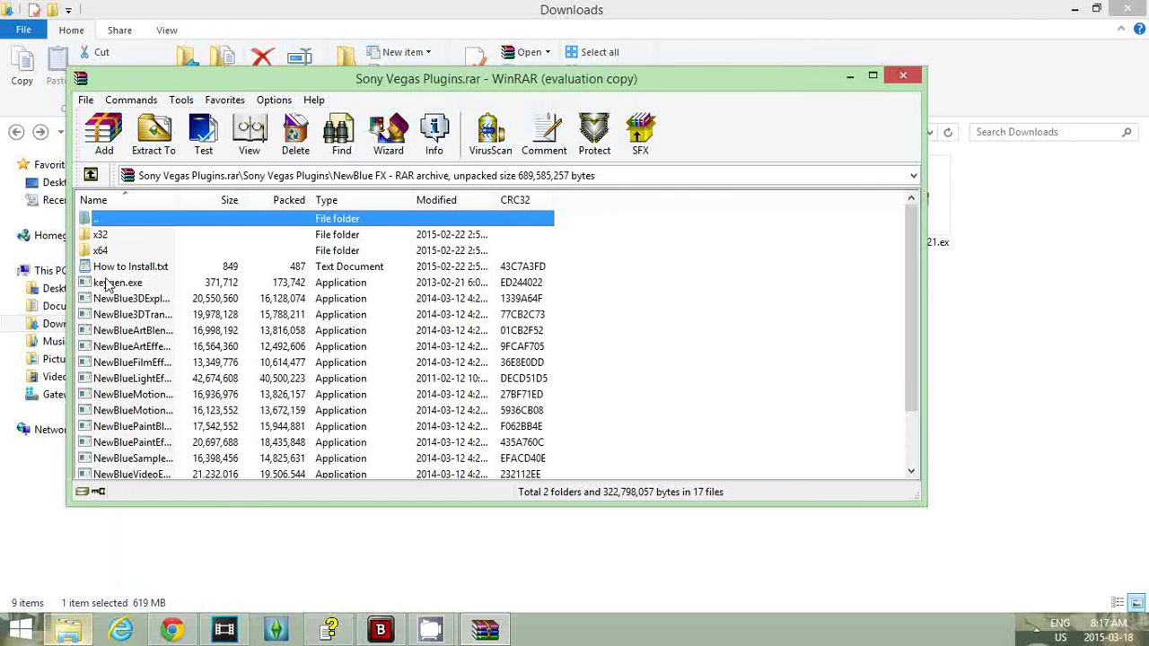
double_click(105, 283)
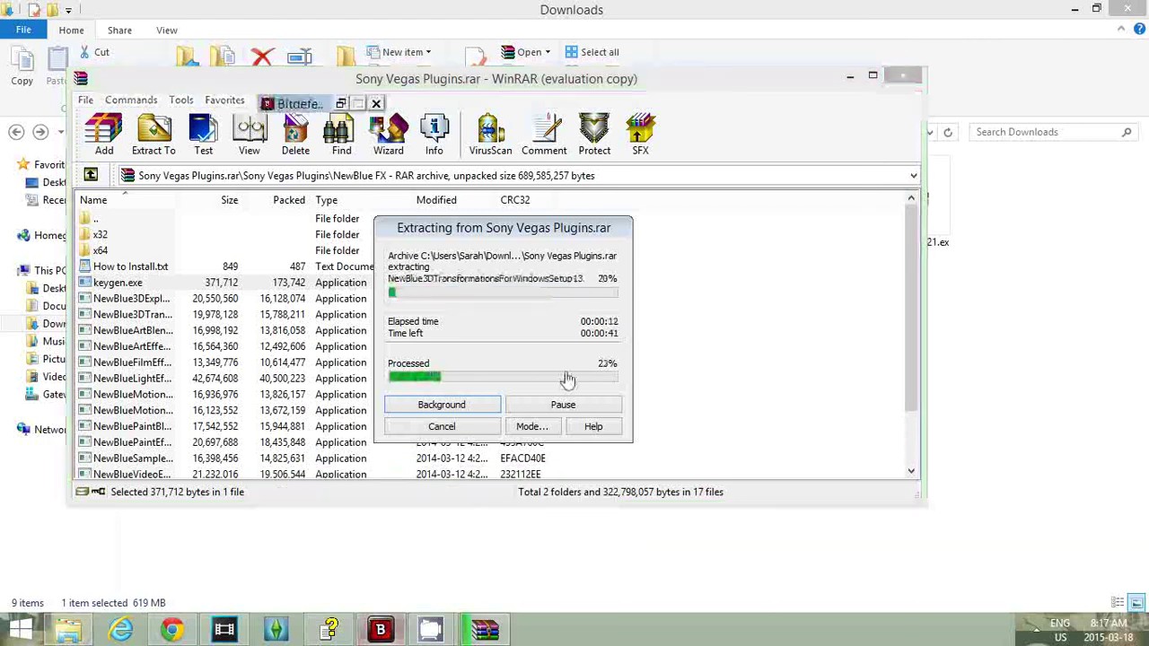
Step: Confirm Bitdefender's Antivirus Settings show scanning OFF, then close Bitdefender
double_click(292, 104)
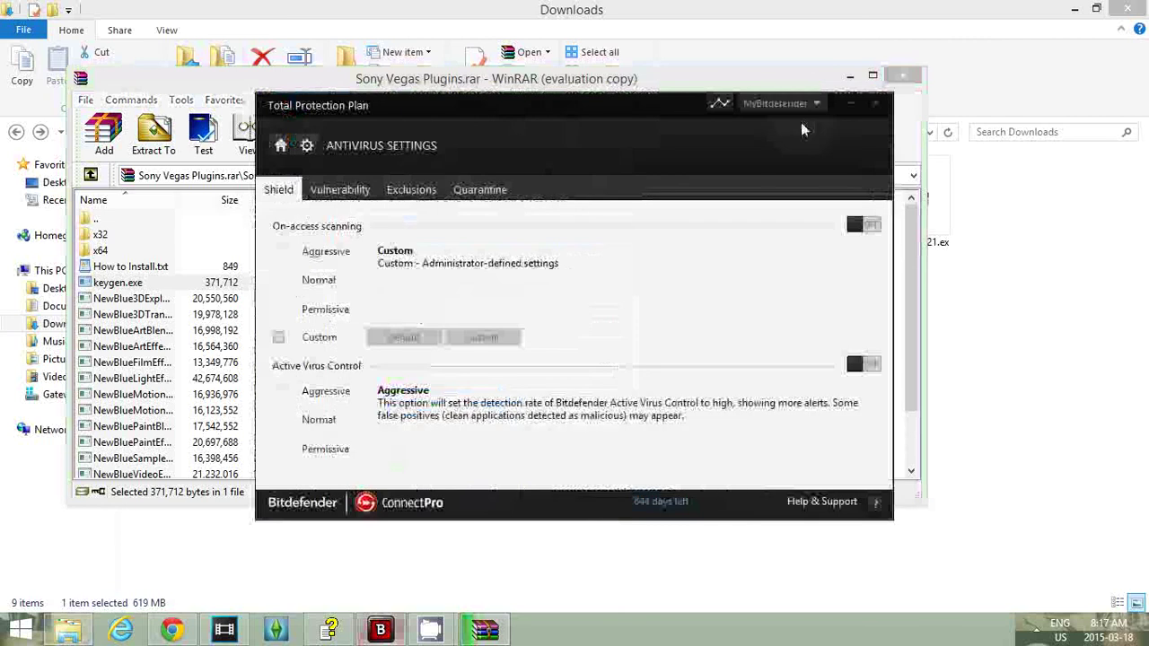
left_click(849, 104)
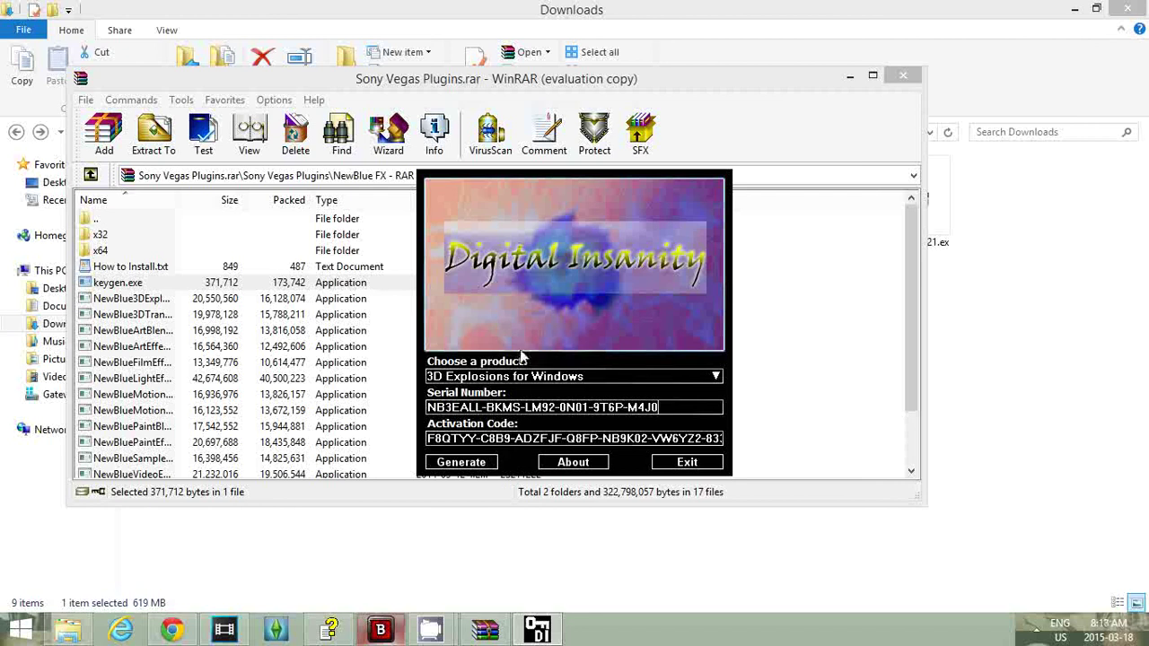
Step: Keep 3D Explosions for Windows as the keygen product, then switch to NewBlue Activation Help
left_click(528, 378)
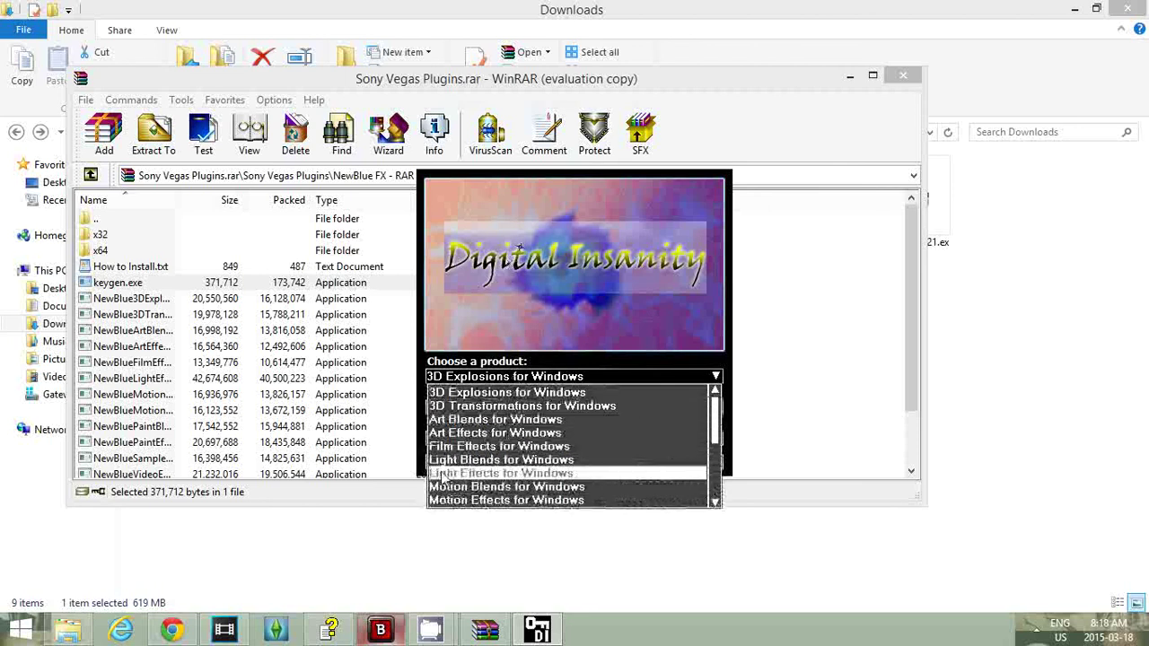
left_click(510, 393)
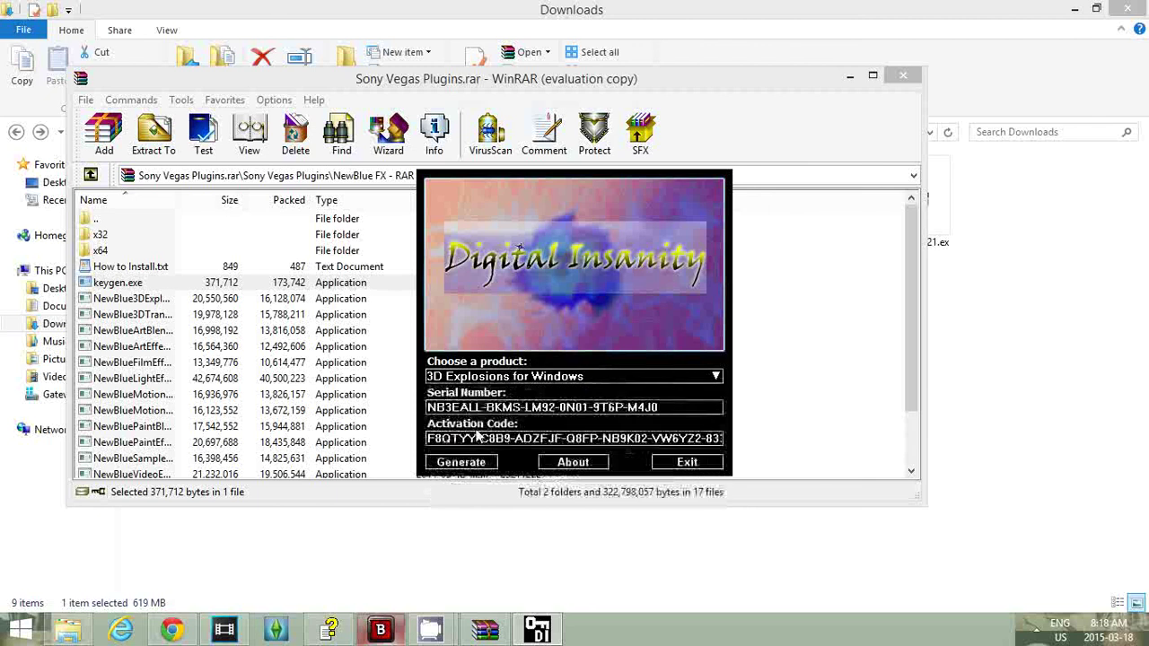
left_click(611, 378)
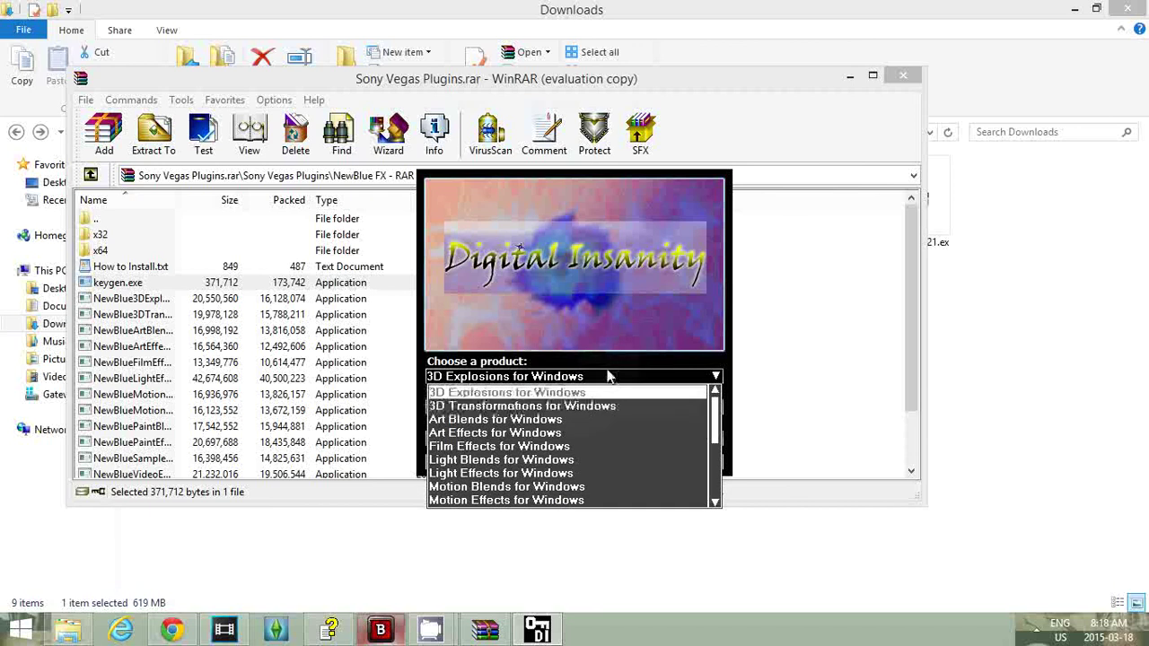
left_click(610, 378)
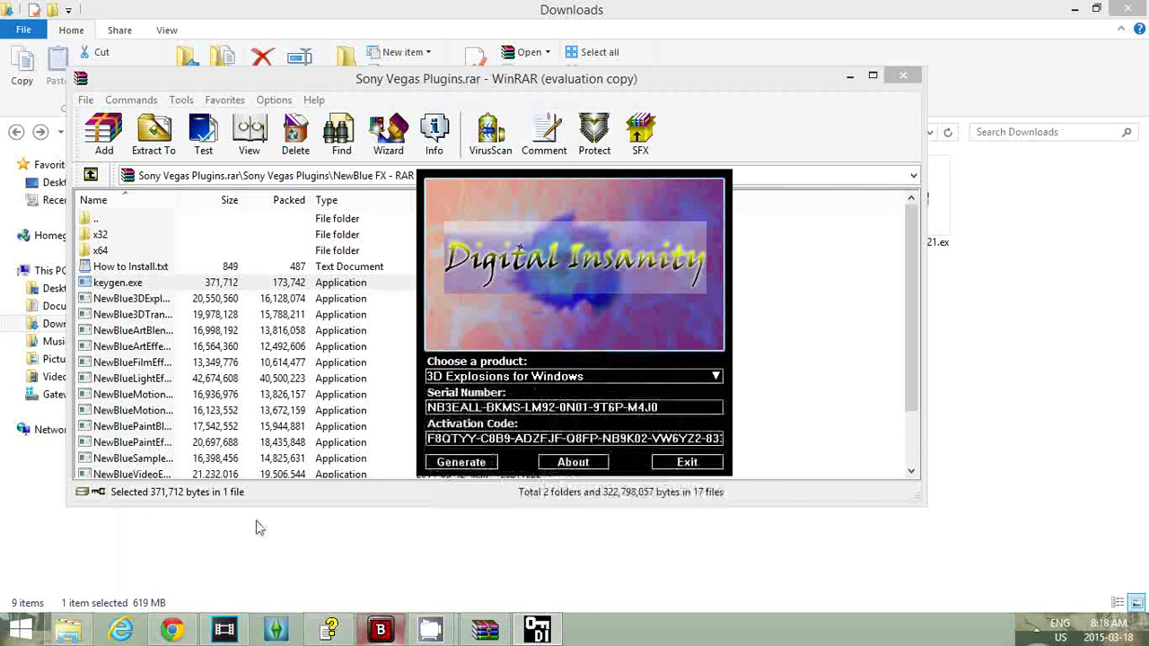
left_click(329, 629)
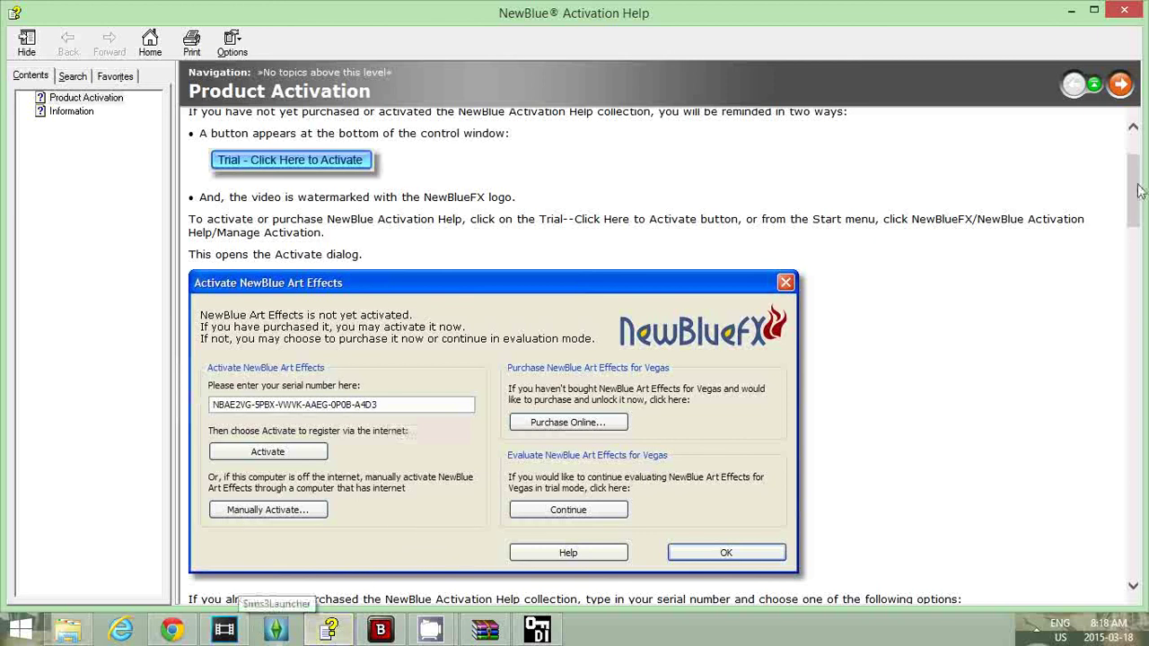
Step: Scroll the help to the Manual Product Activation Wizard, select the keygen's Activation Code, and return
left_click_drag(1136, 187, 1137, 385)
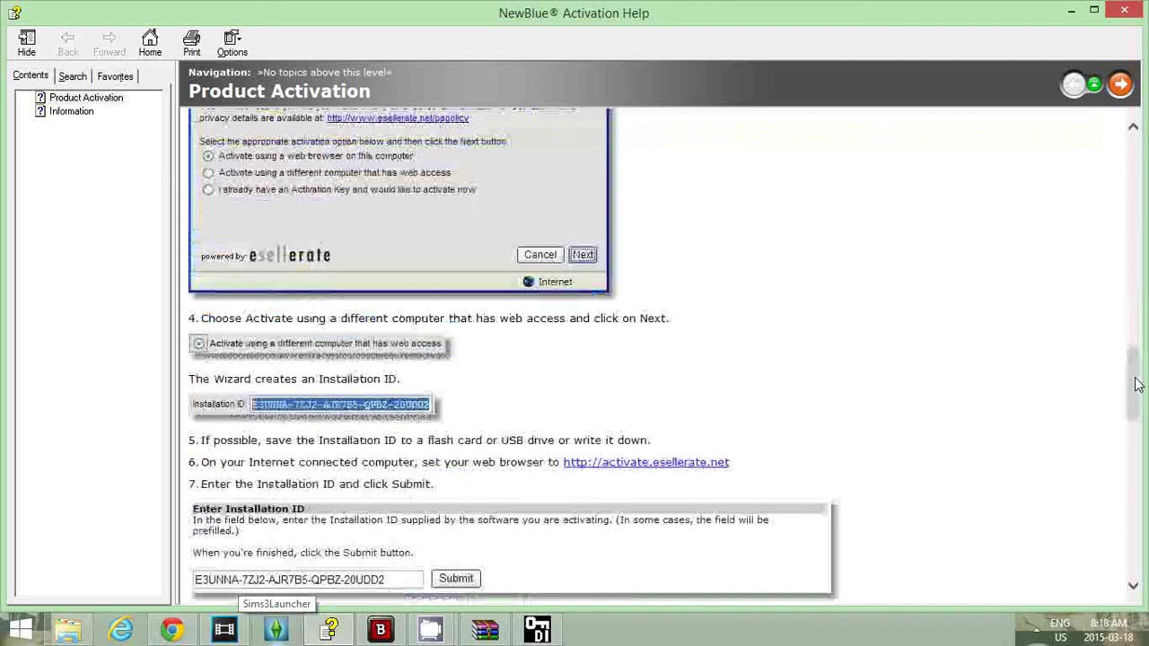
left_click(1134, 129)
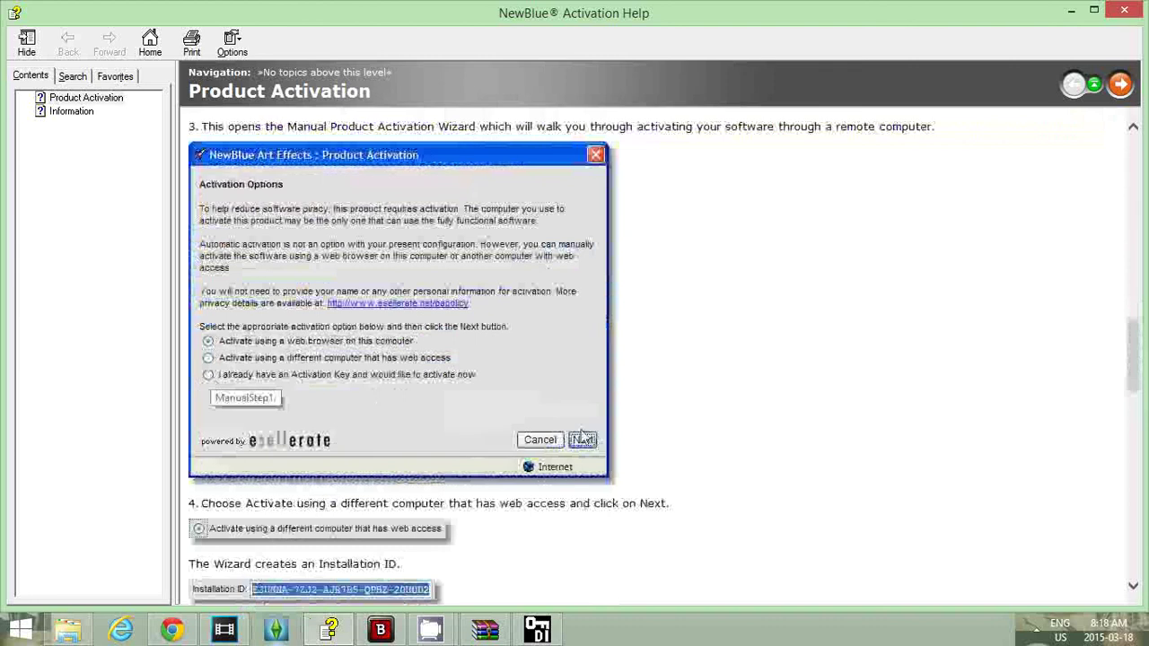
left_click(538, 630)
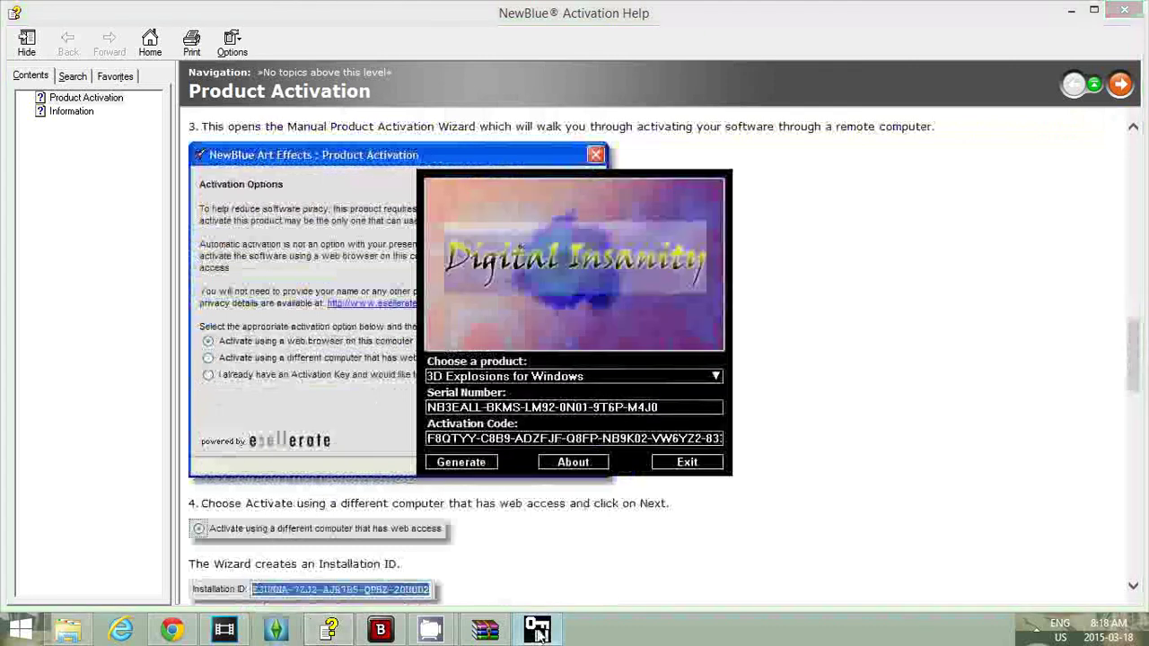
left_click_drag(431, 439, 662, 439)
left_click_drag(794, 408, 777, 425)
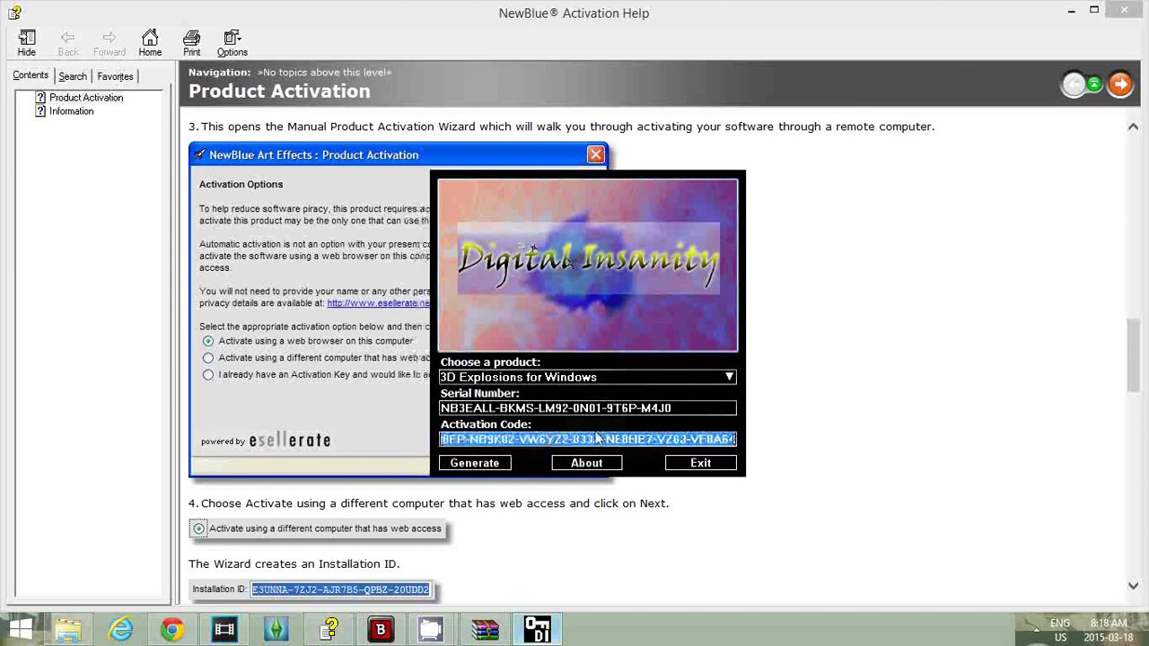
left_click(229, 415)
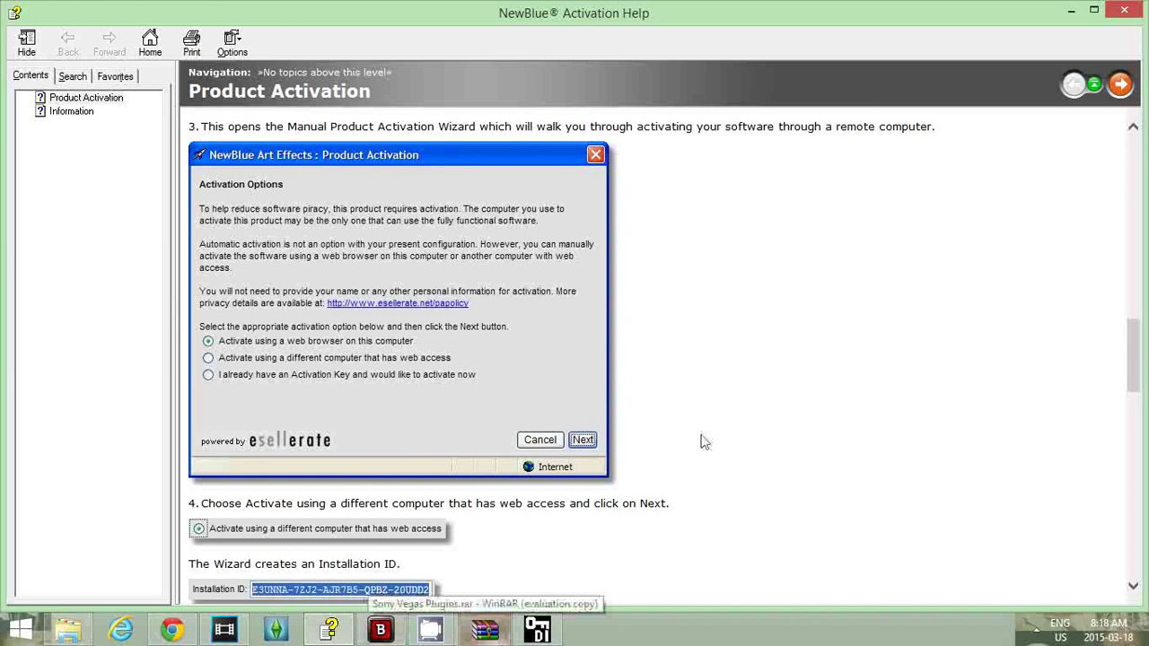
Step: Scroll the help down to Deactivate / Transfer Your License, then switch to Vegas Pro
left_click_drag(1133, 368, 1140, 453)
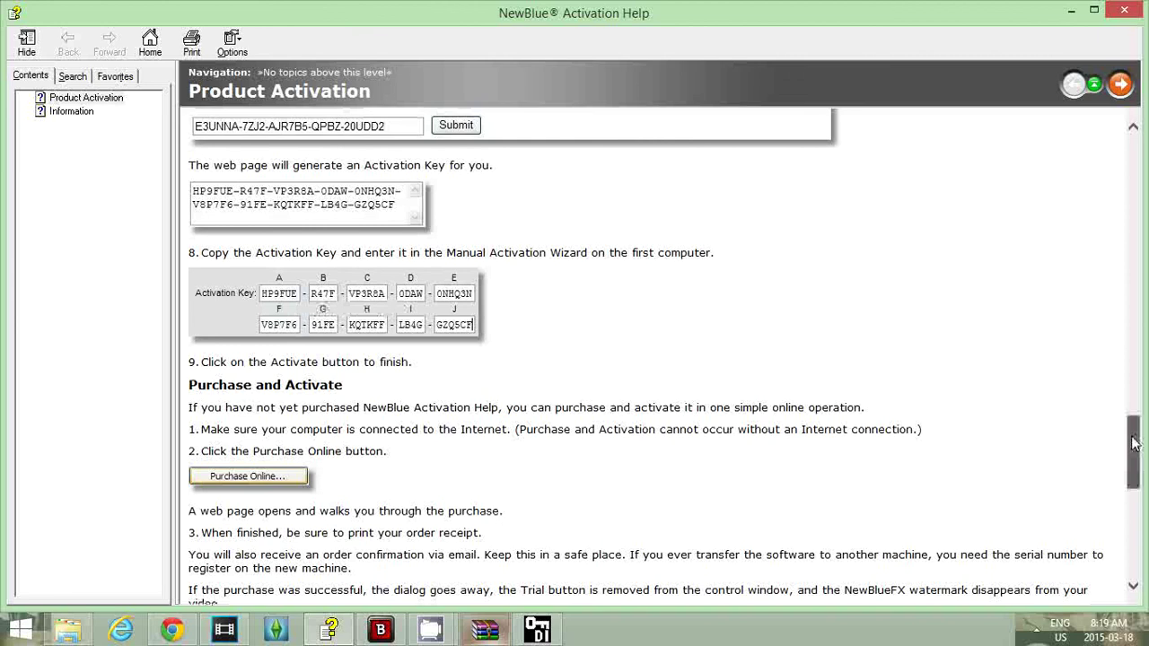
left_click_drag(1133, 440, 1131, 586)
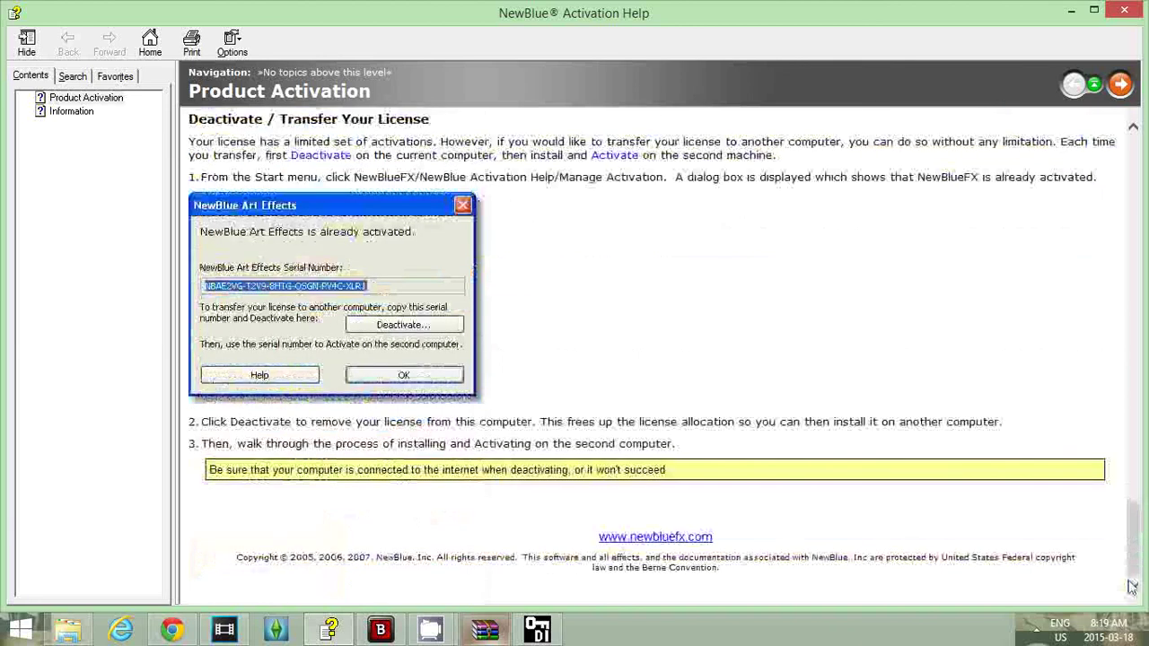
left_click(223, 630)
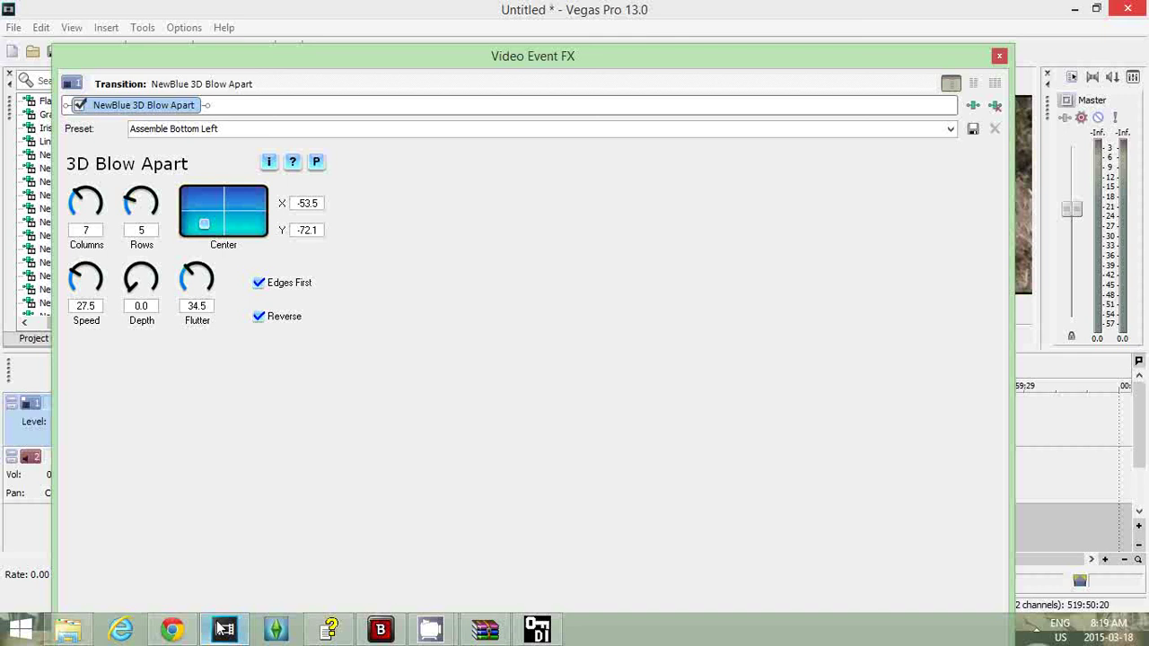
Step: Close the 3D Blow Apart settings, then scrub the Castiel clip's opening 3D Grid Fall Away transition
left_click(1003, 56)
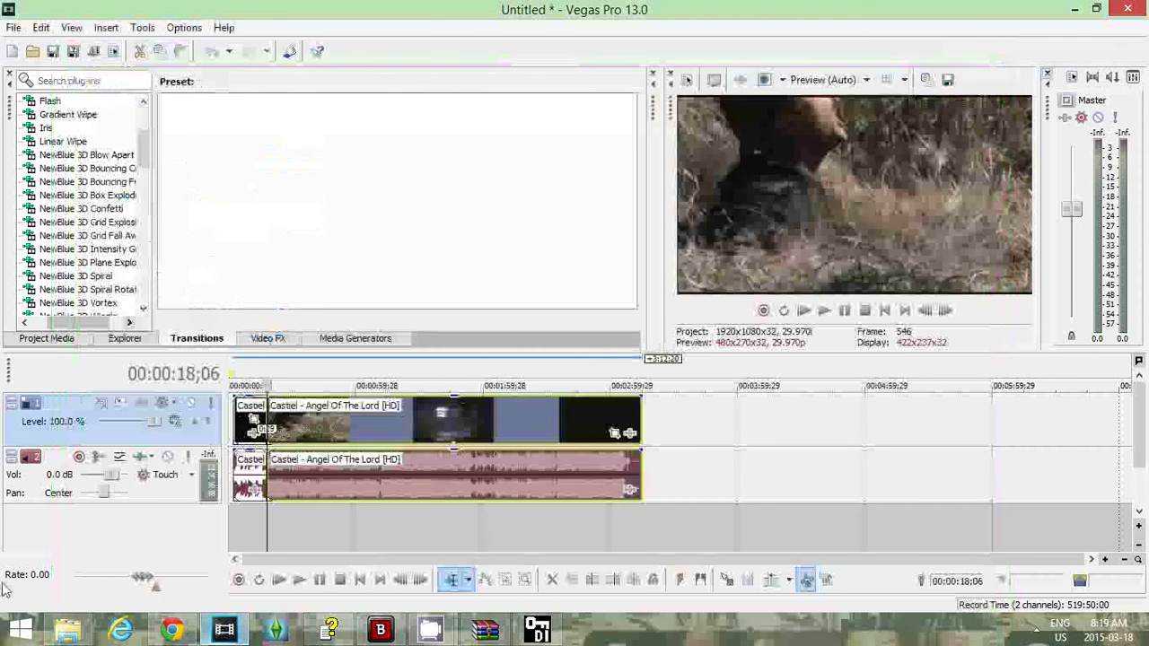
left_click(261, 527)
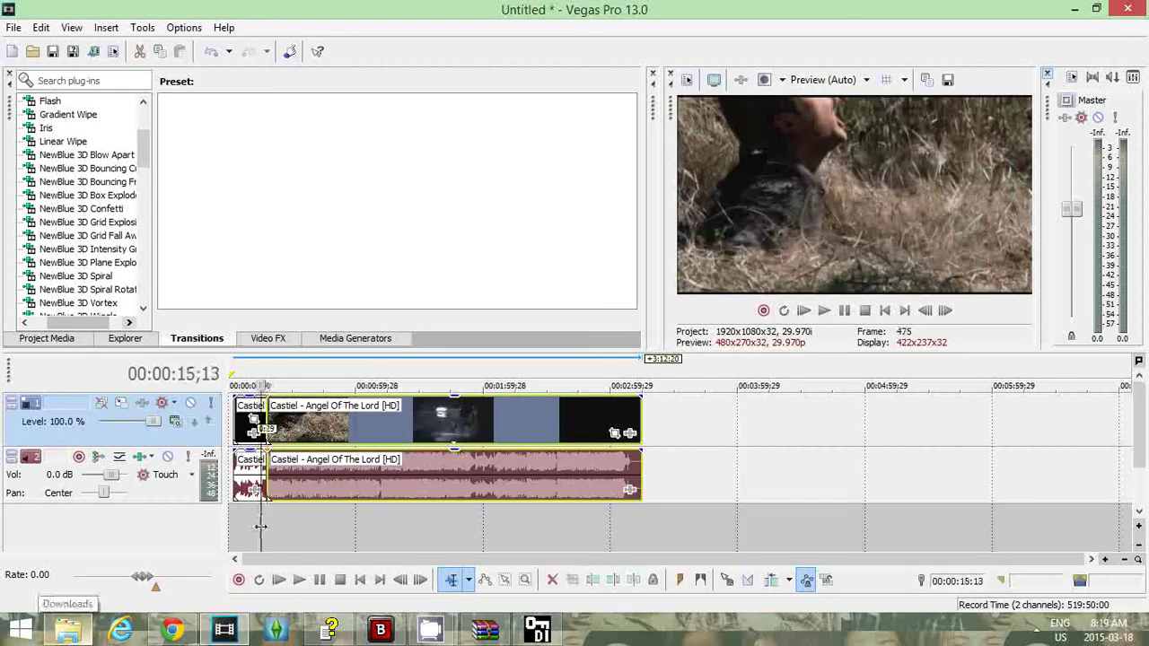
mouse_move(261, 527)
left_mouse_down()
mouse_move(321, 513)
mouse_move(257, 508)
left_mouse_up()
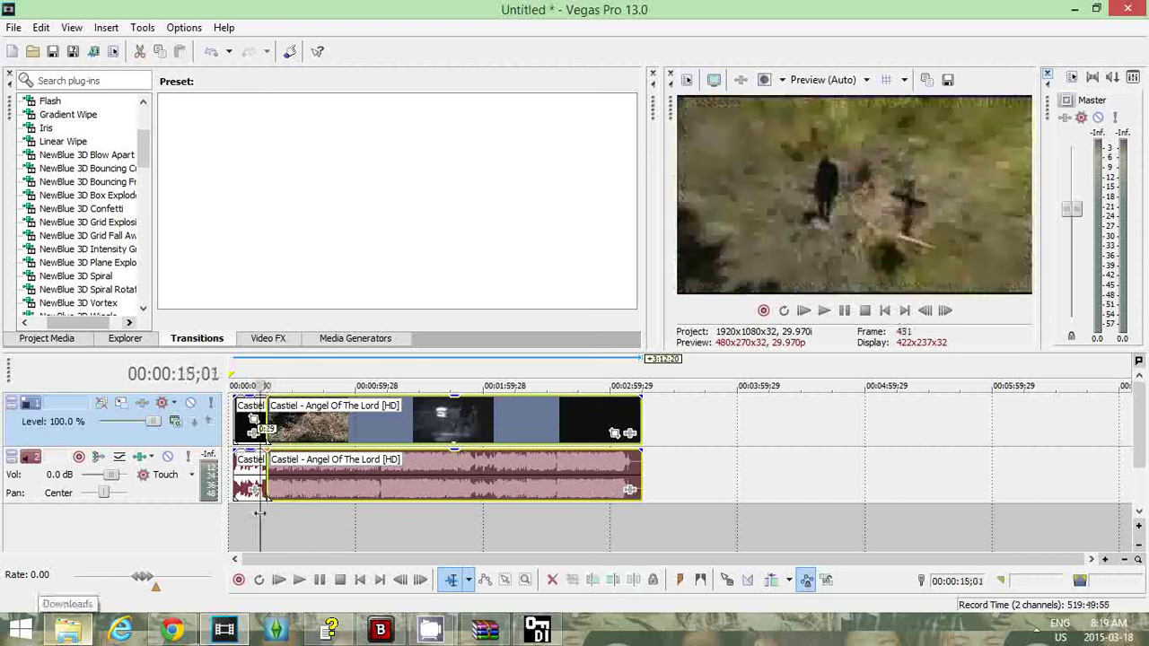
left_click(267, 429)
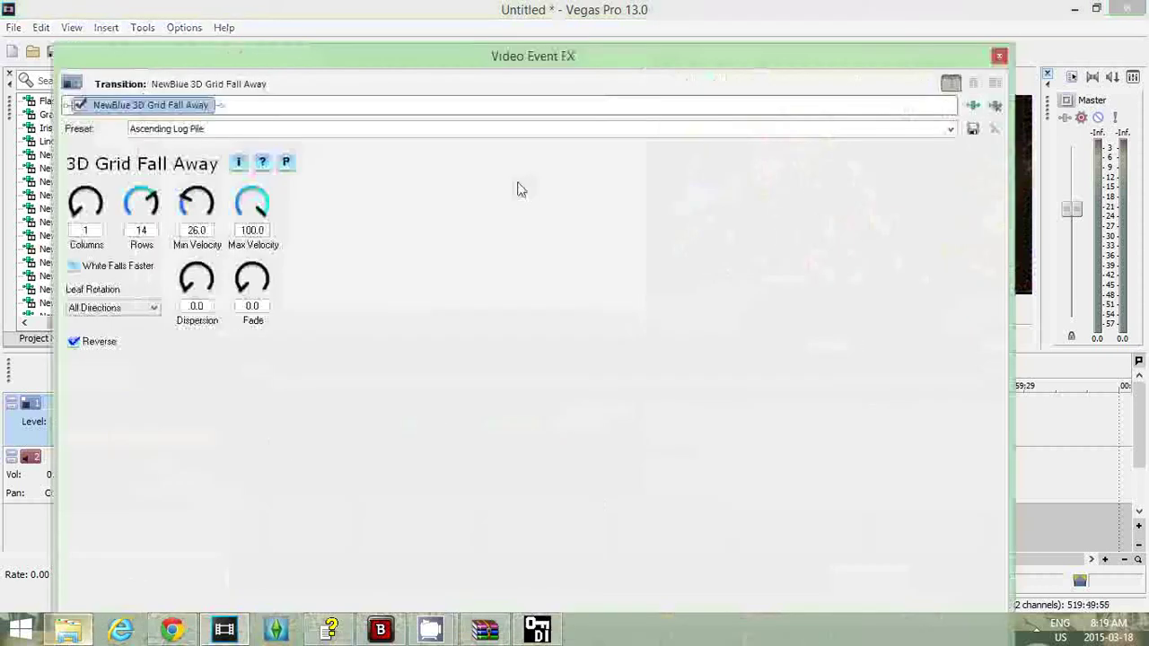
left_click(1001, 58)
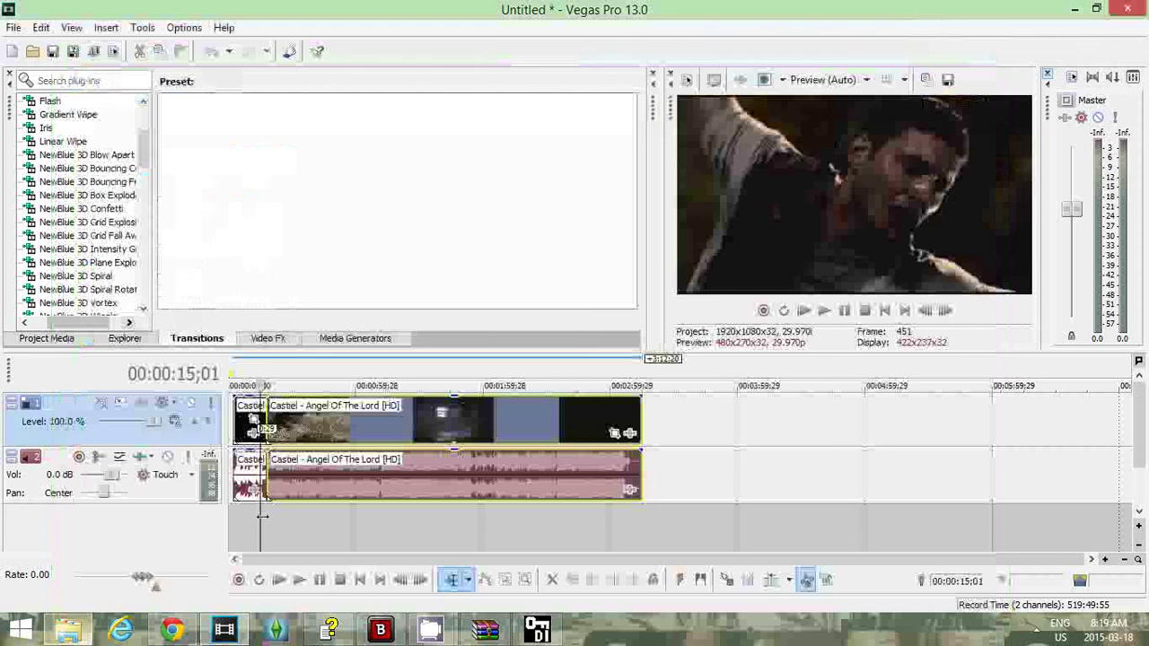
mouse_move(261, 517)
left_mouse_down()
mouse_move(288, 508)
mouse_move(258, 515)
left_mouse_up()
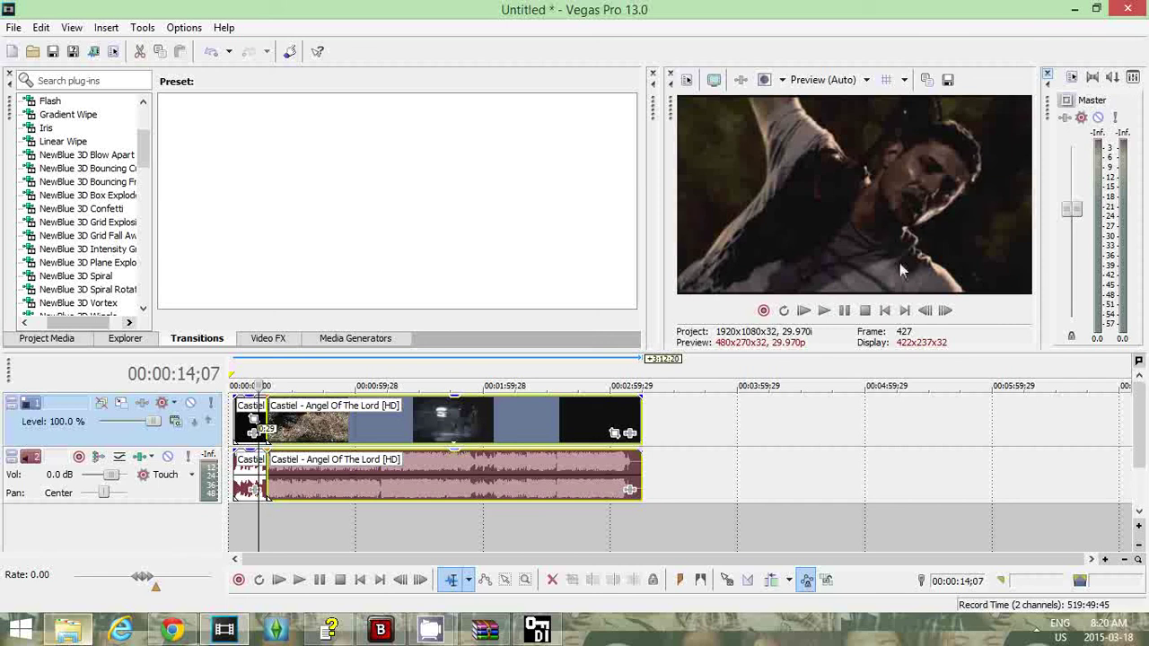
Step: Bring the CamStudio recorder window up over Vegas Pro from the hidden tray icons
left_click(1039, 636)
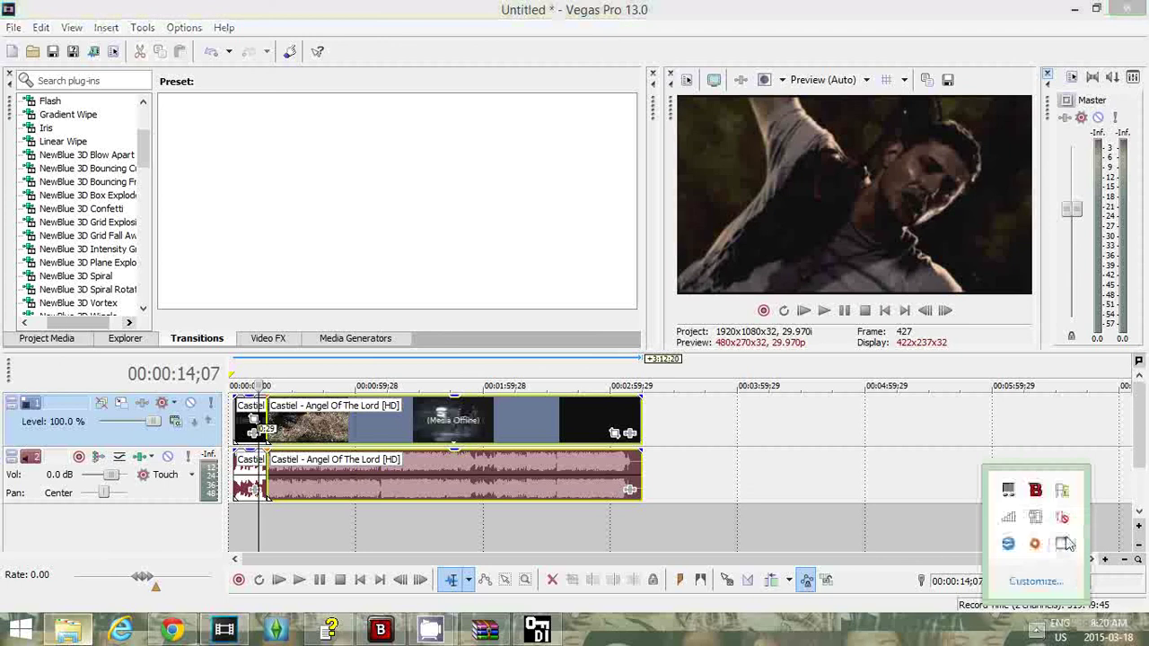
mouse_move(431, 628)
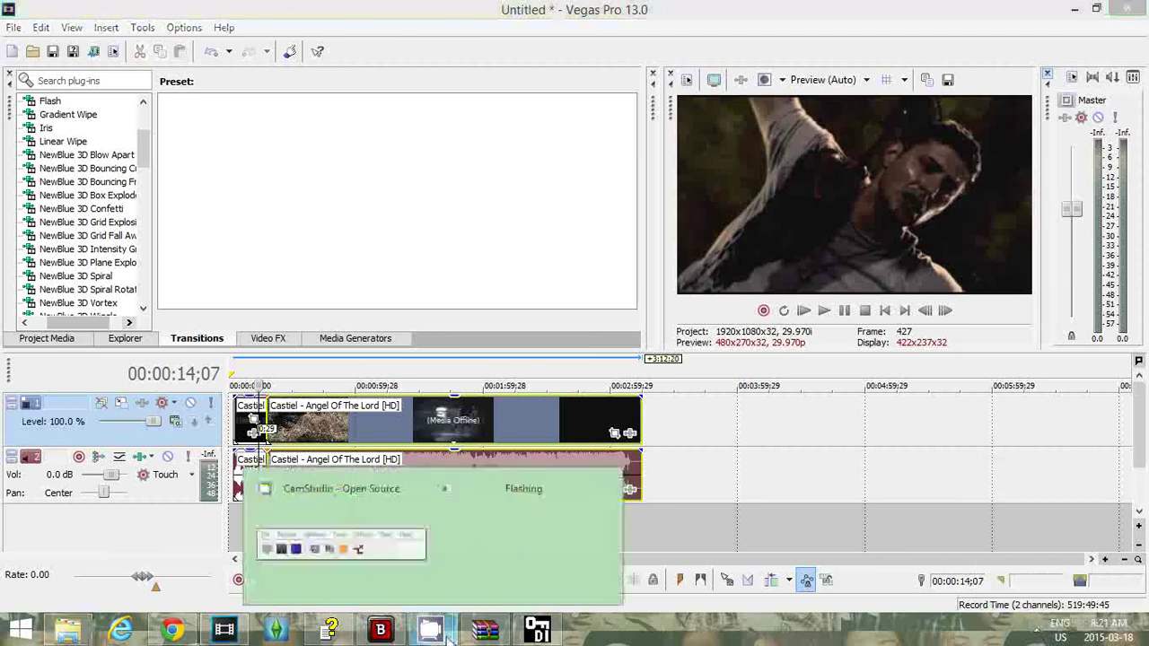
left_click(468, 533)
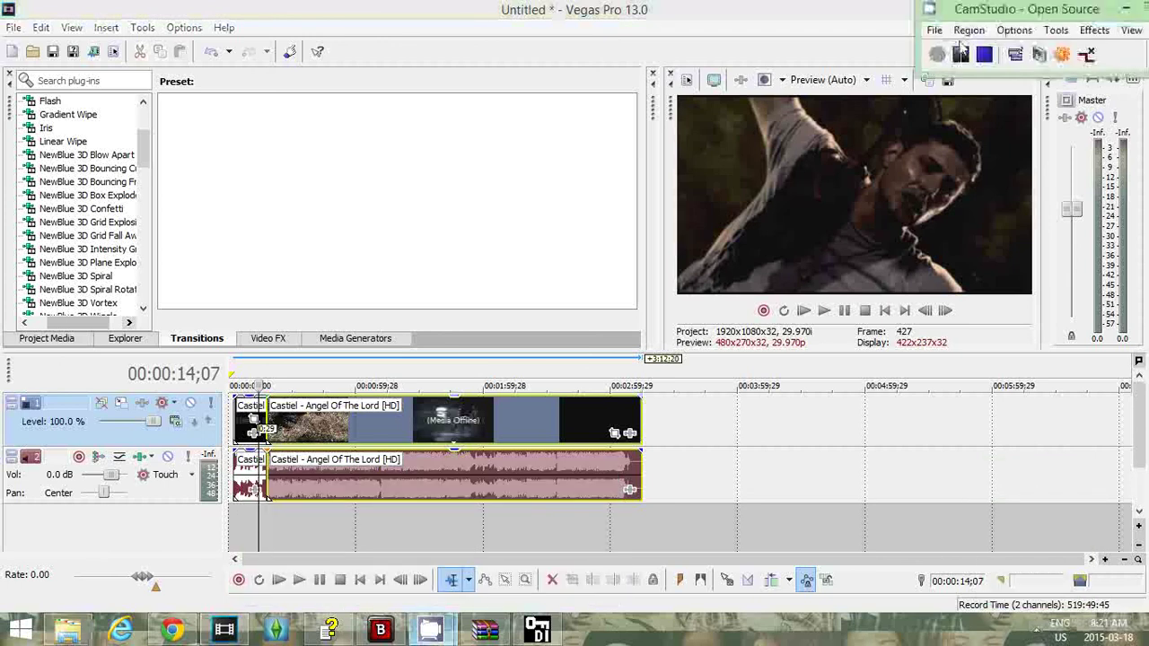